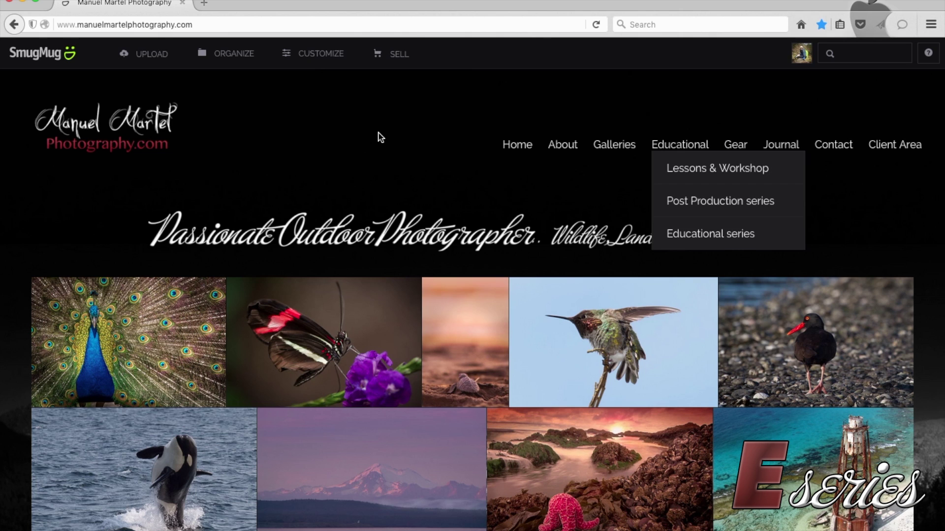
Switch from the site homepage to the Organize Site view
click(224, 53)
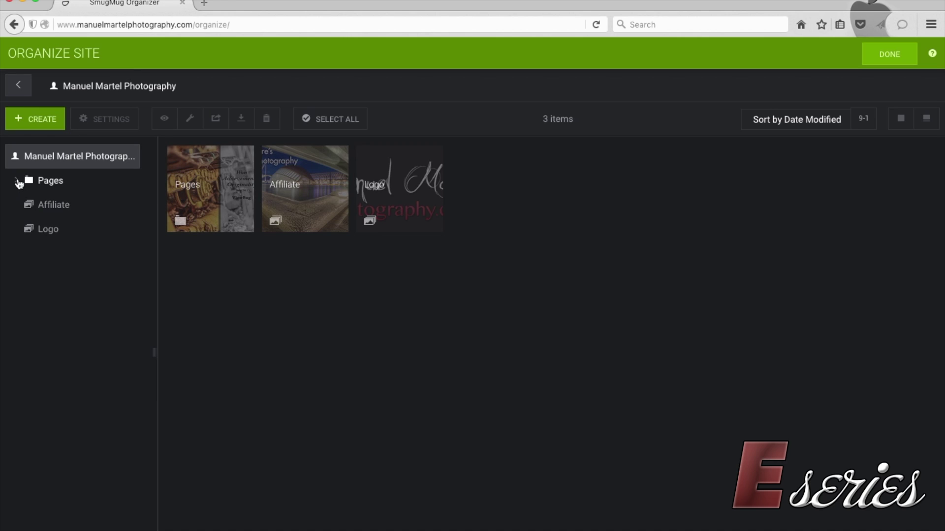
Expand and open the Pages folder with its seven folders, then bring up the Create choices
click(18, 180)
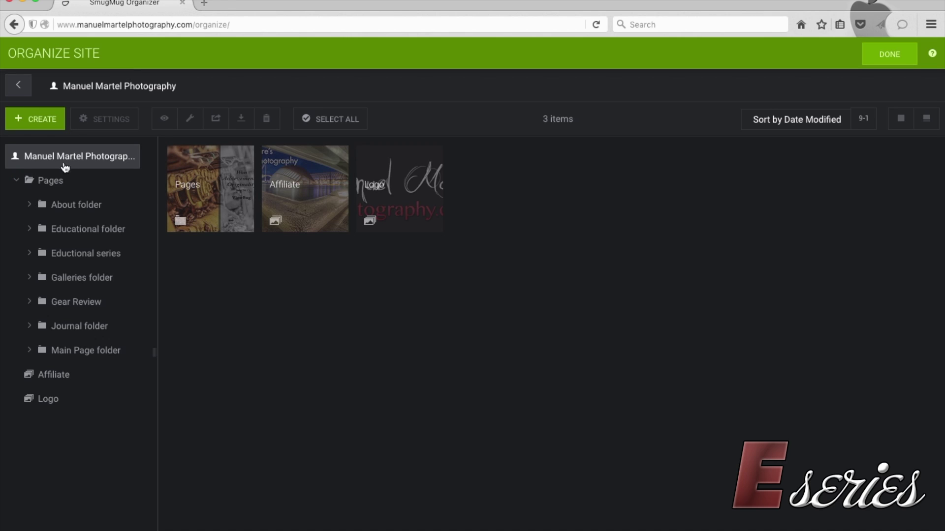
click(40, 181)
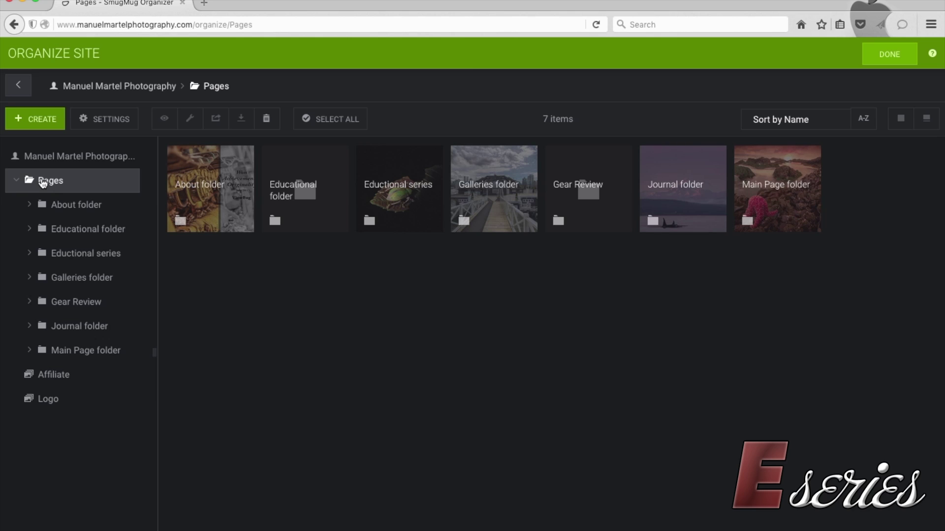
click(42, 123)
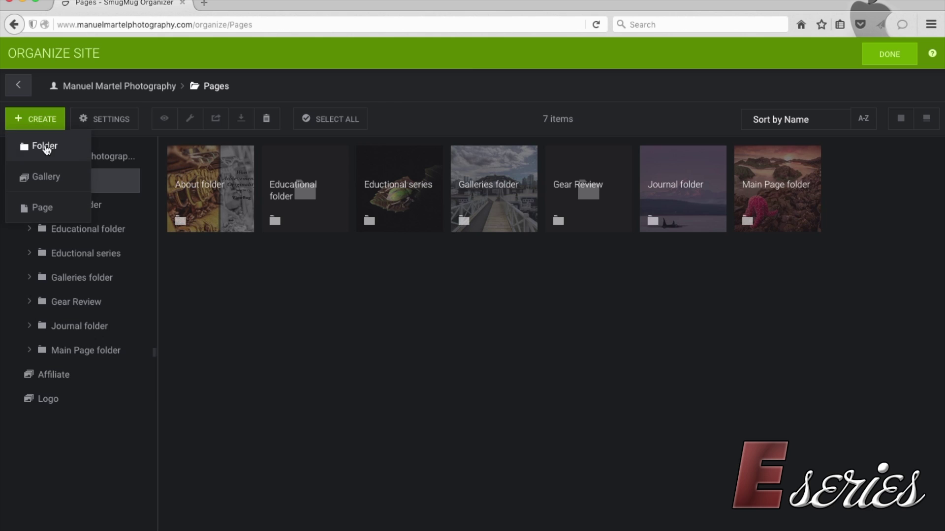
click(111, 182)
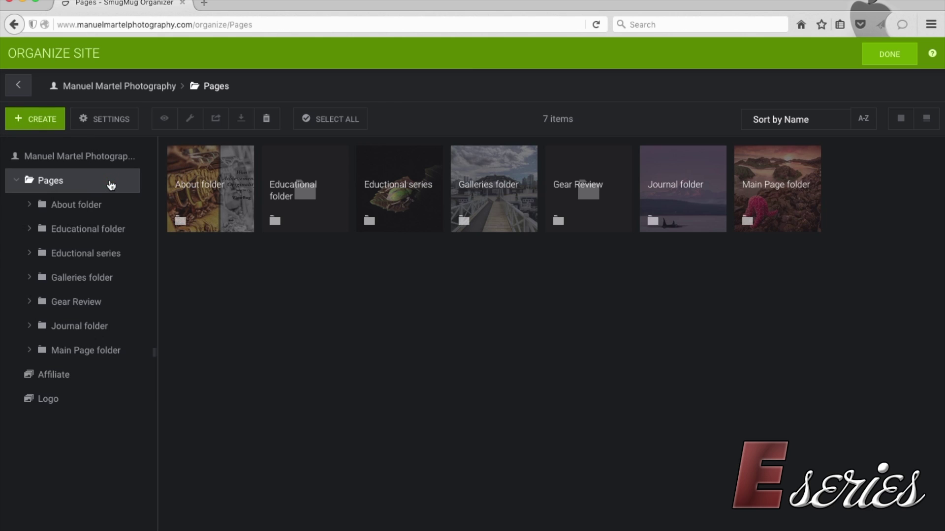
click(32, 117)
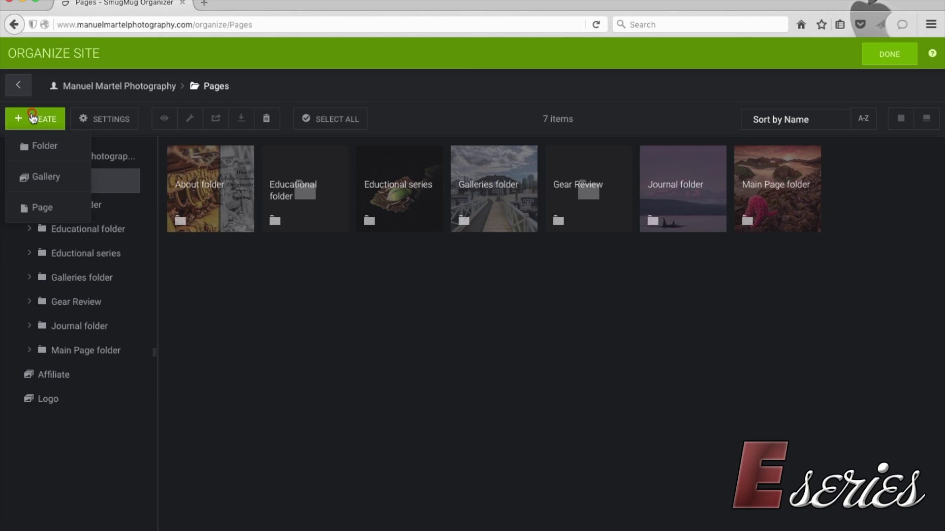
Start a new folder titled 'test' with meta description 'test page'
click(39, 147)
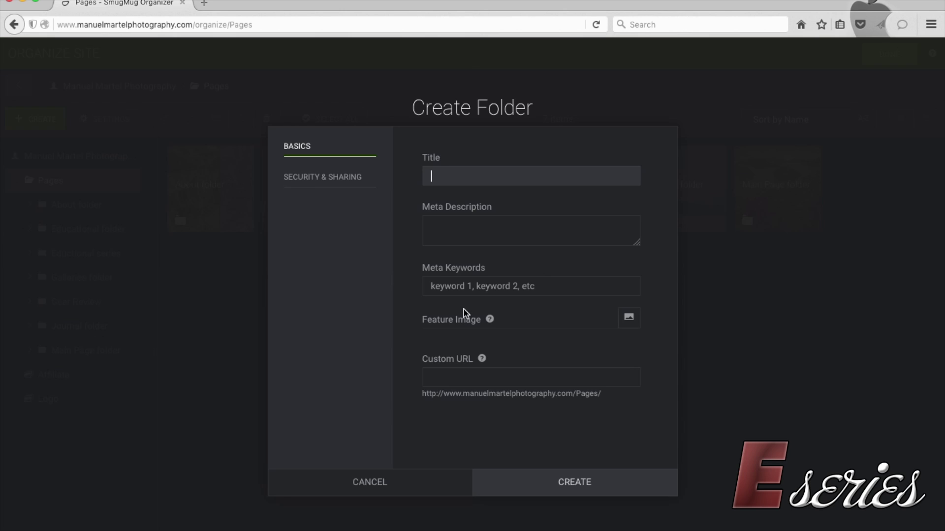
text(test)
click(458, 226)
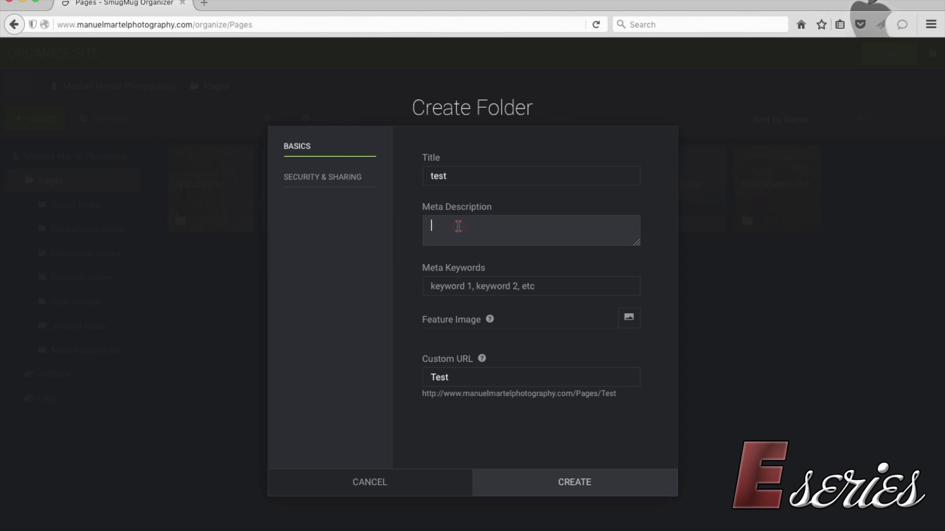
text(test page)
Choose the peacock photo from the Wildlife gallery as the folder's feature image
click(626, 321)
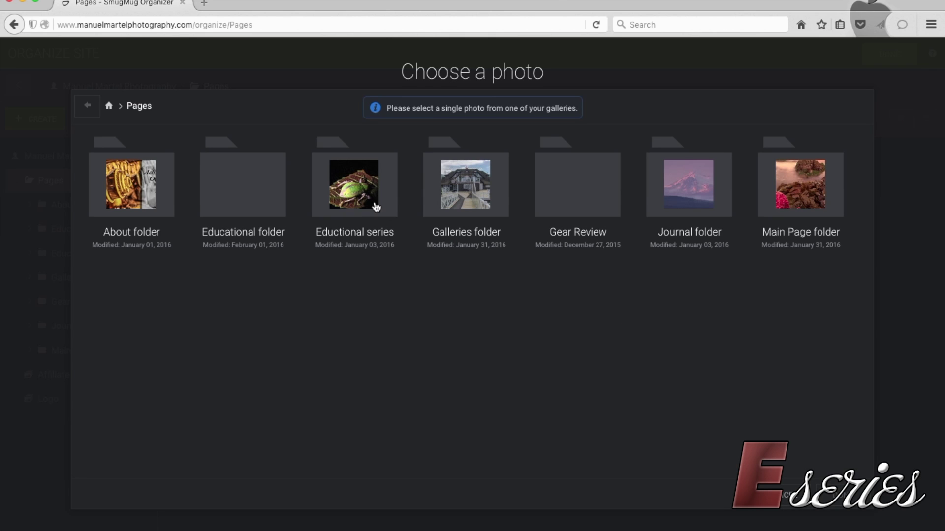
click(461, 186)
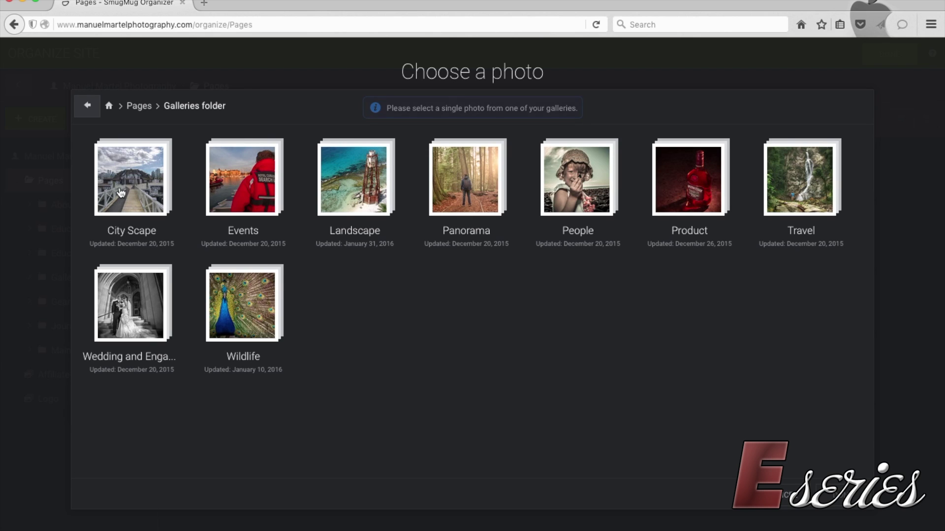
click(256, 322)
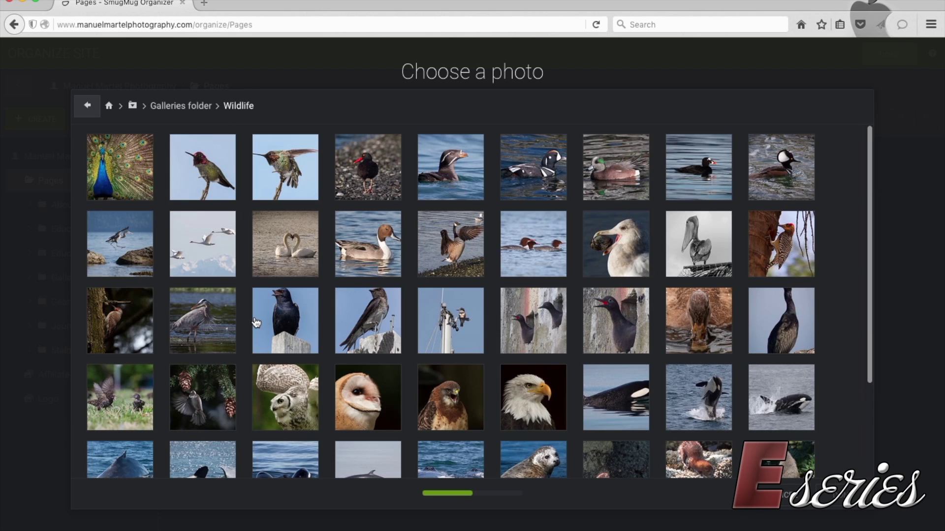
click(120, 167)
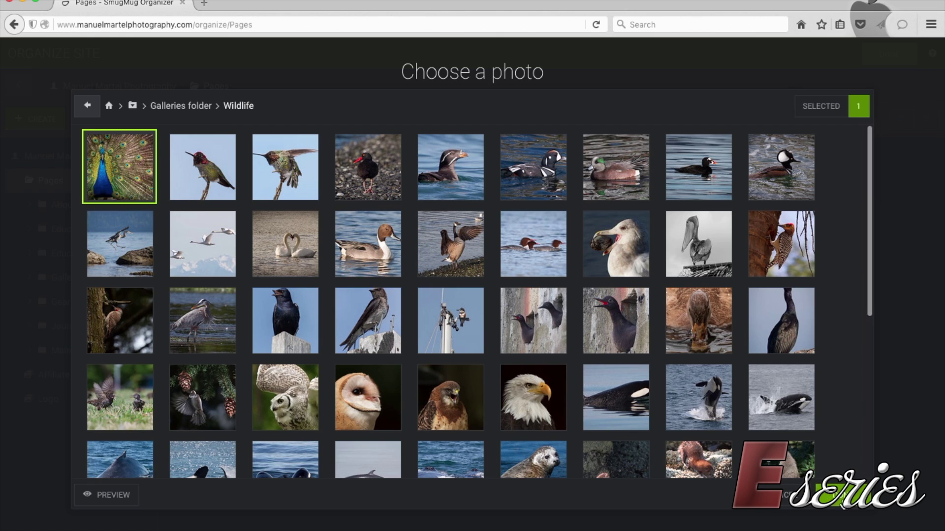
click(841, 495)
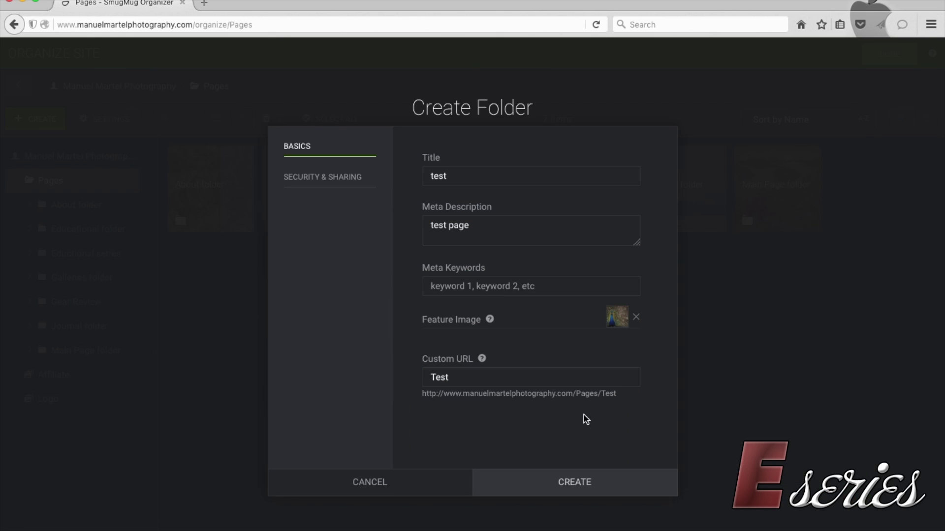
Set the folder's custom URL to 'Testfolder' and create it
double_click(465, 375)
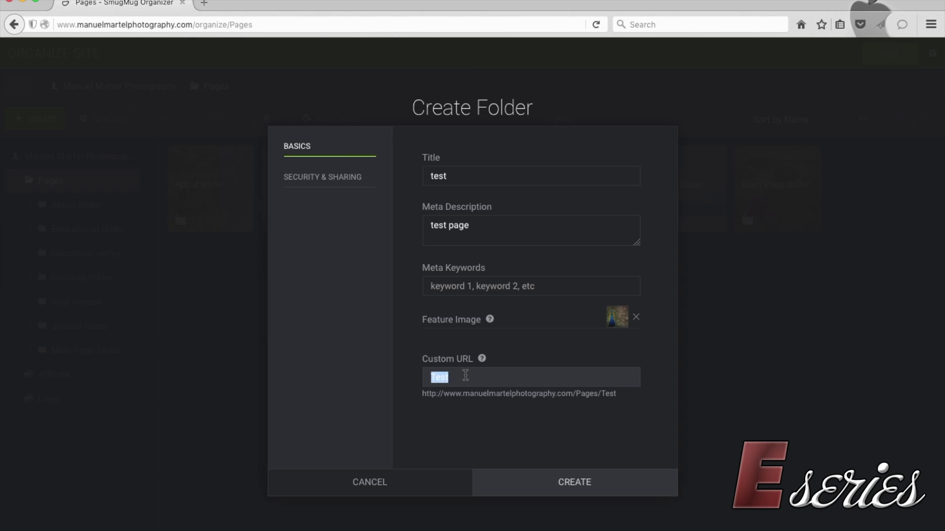
text(test)
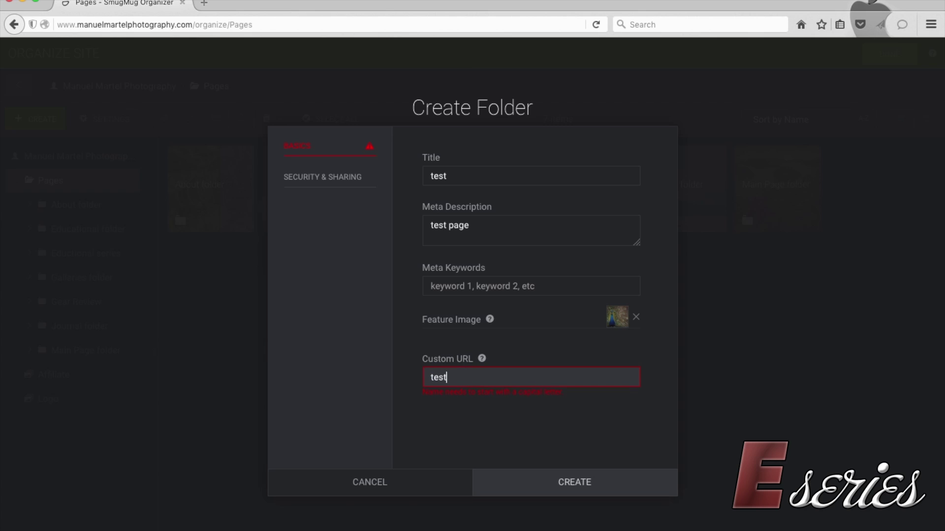
text(folder)
click(560, 407)
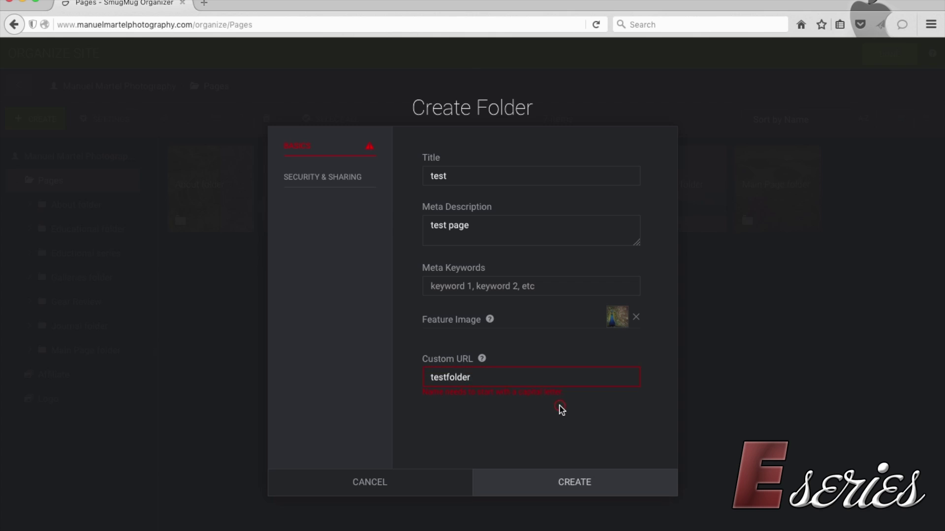
click(435, 377)
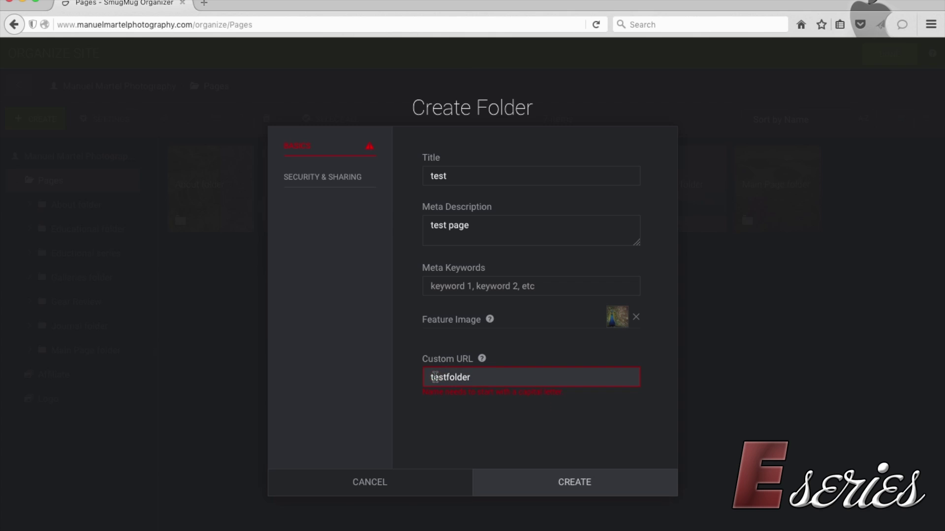
key(BackSpace)
text(T)
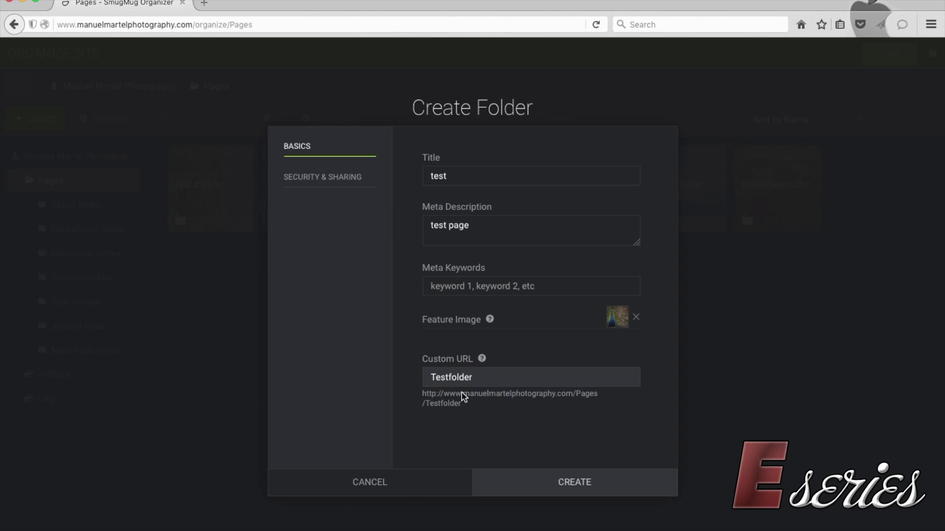
click(566, 480)
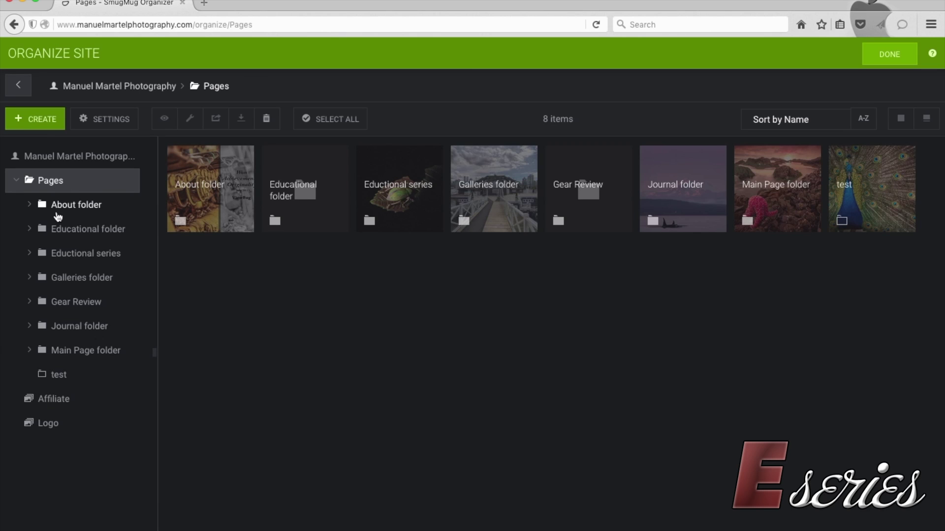
In the test folder, start a page titled 'Test page' with keywords 'Canon camera'
click(58, 375)
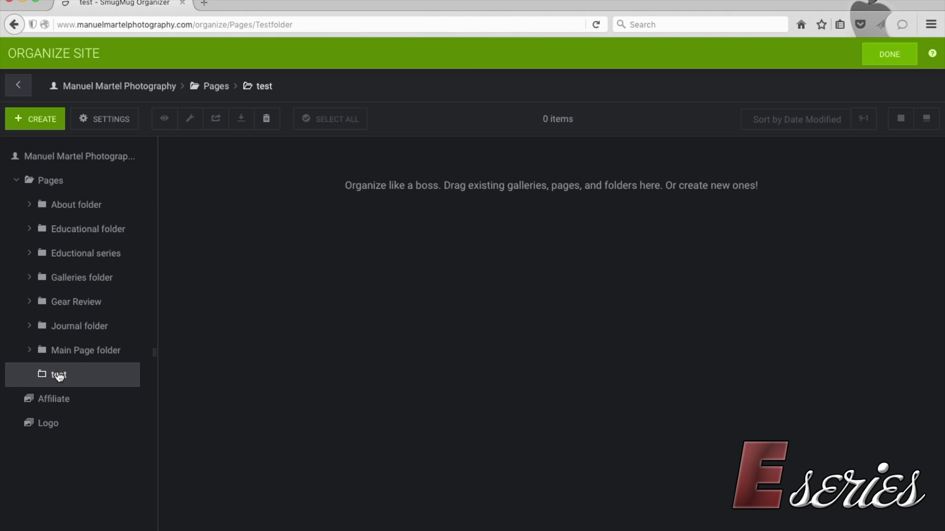
click(38, 118)
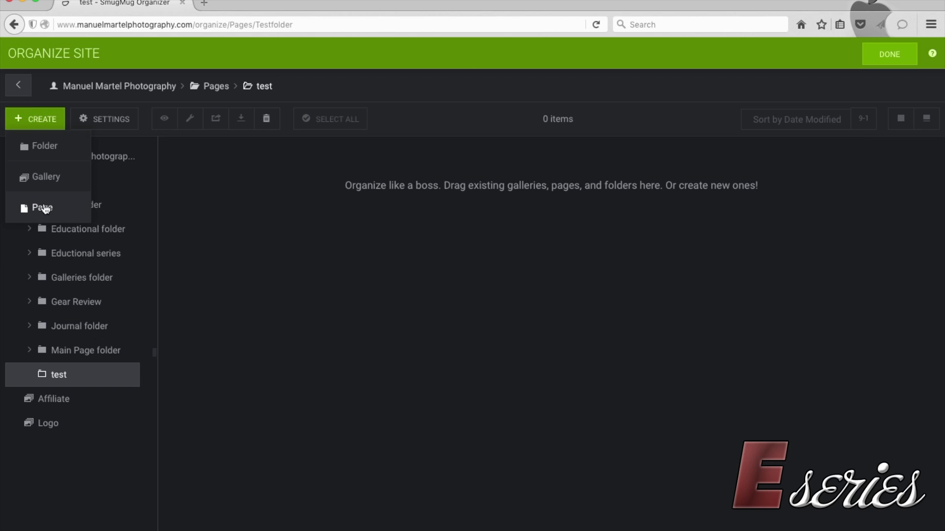
click(43, 207)
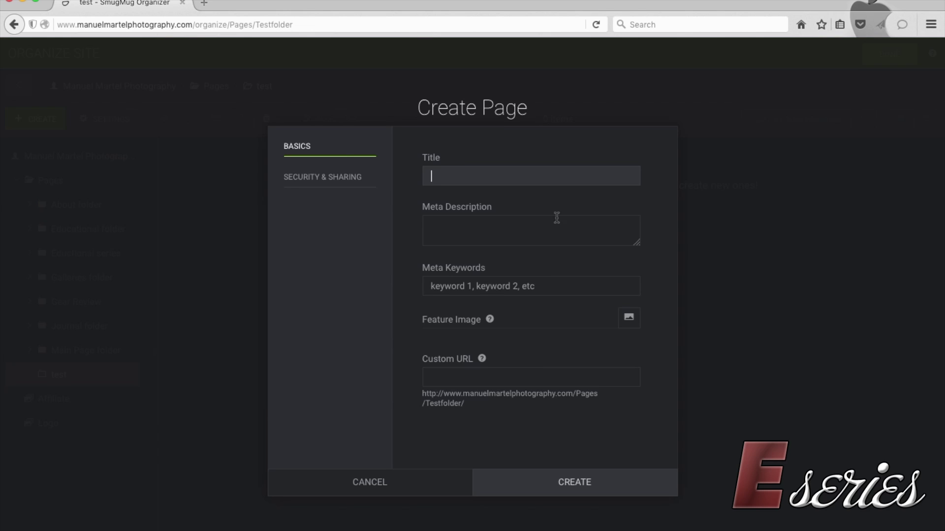
text(T)
text(sst page)
click(496, 281)
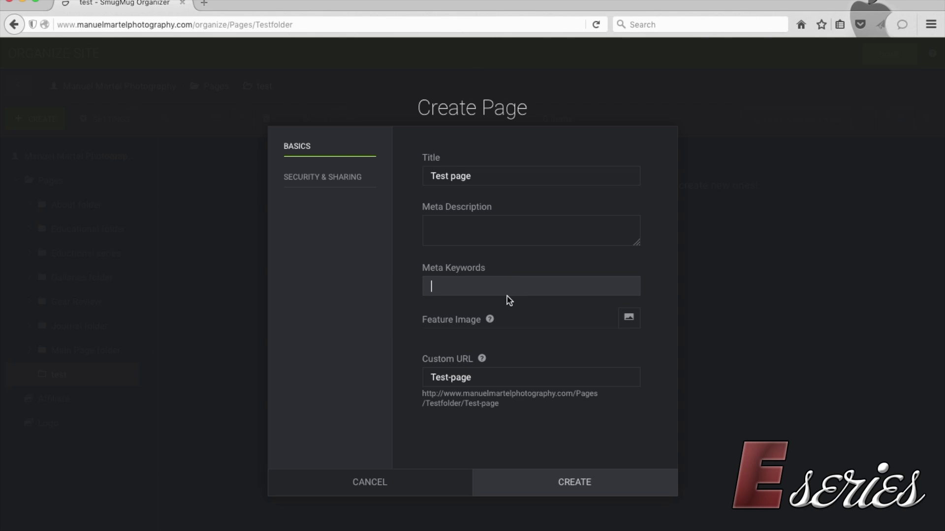
text(Canon ca)
key(BackSpace)
text(amera)
Pick the starfish photo from the Landscape gallery as feature image and create the page
click(630, 318)
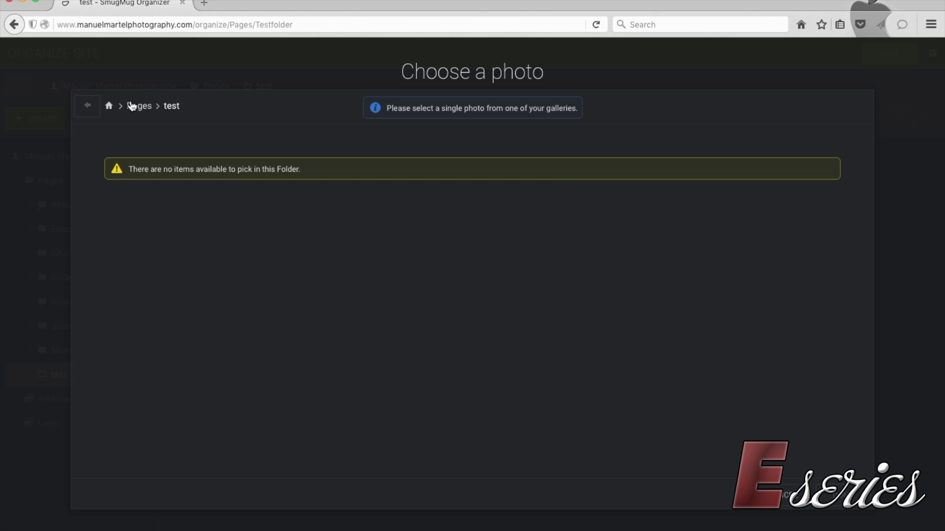
click(131, 106)
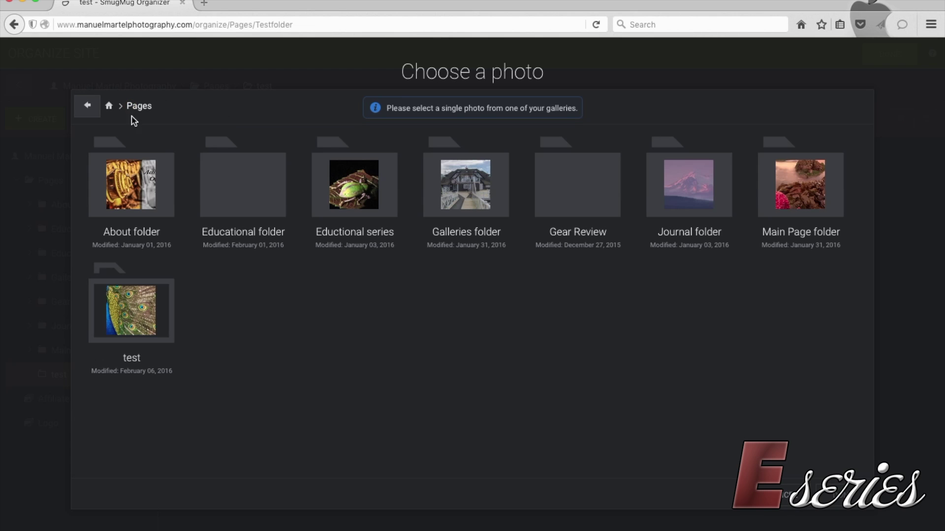
click(479, 204)
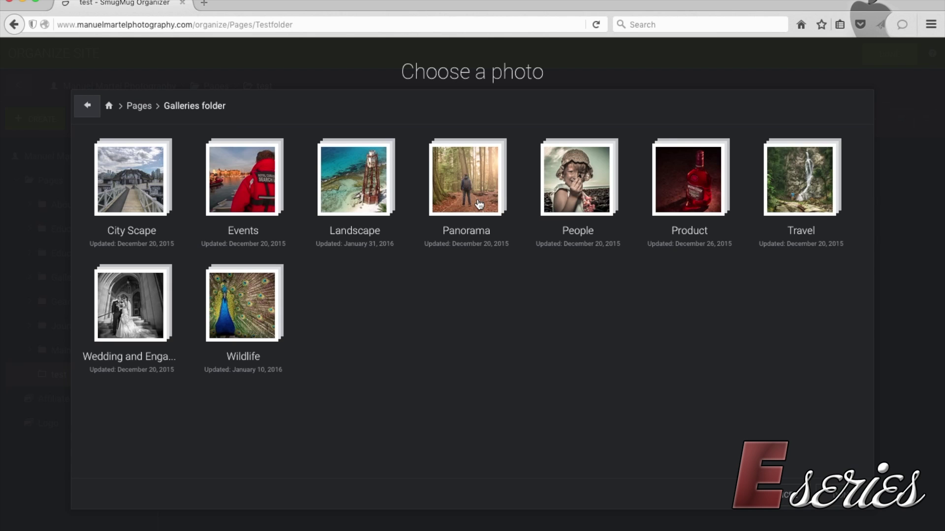
click(360, 196)
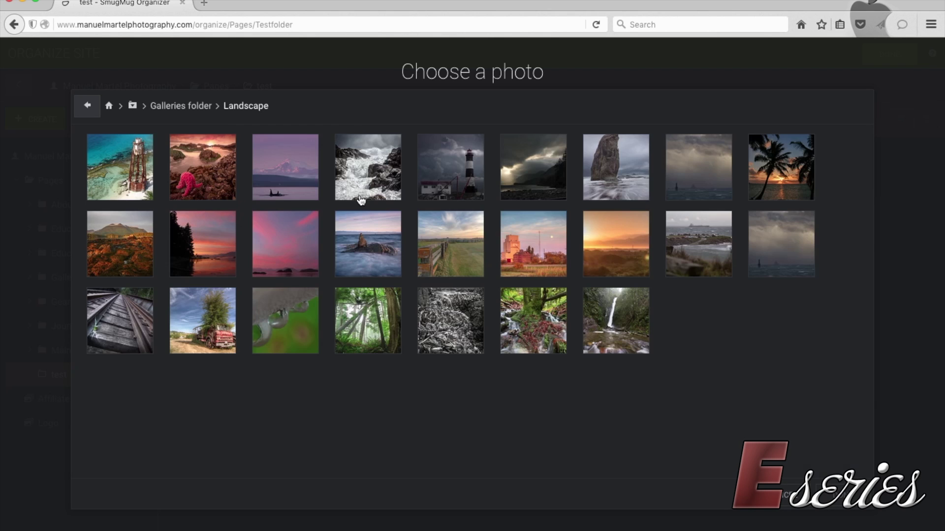
click(202, 174)
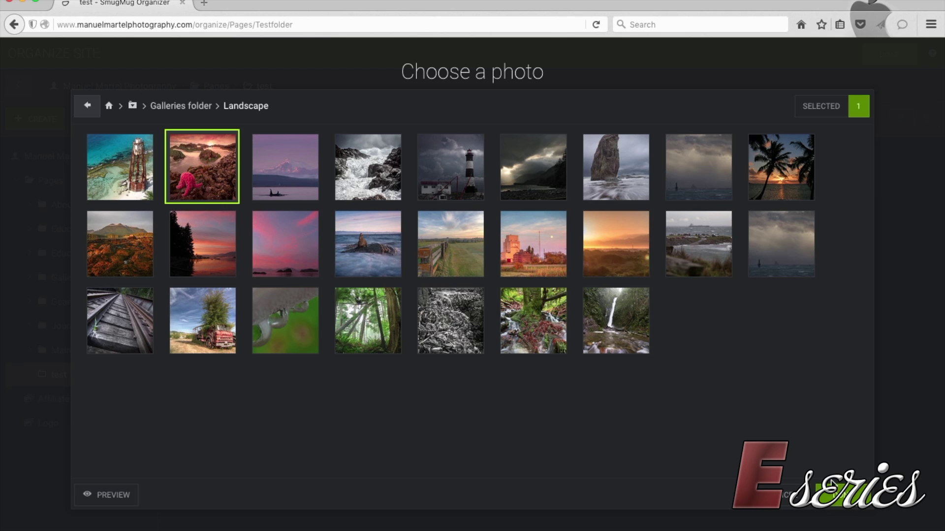
click(842, 496)
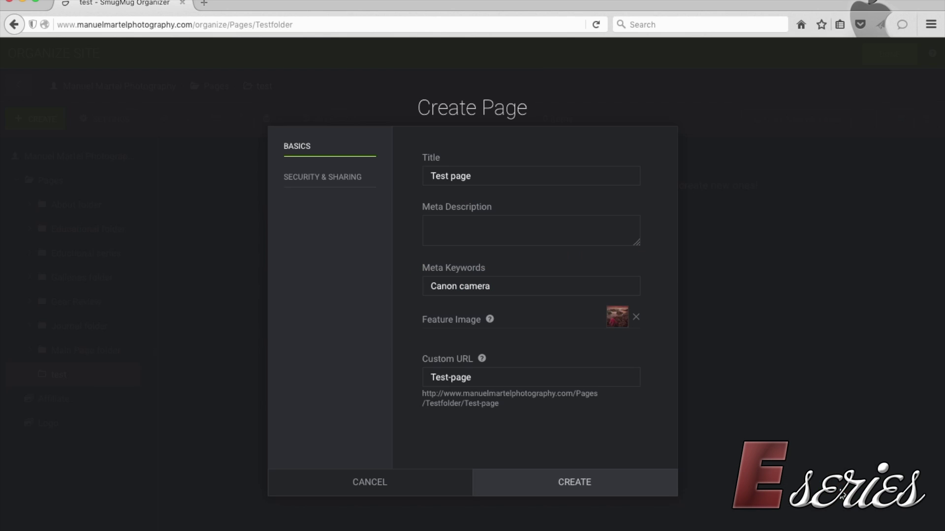
click(571, 497)
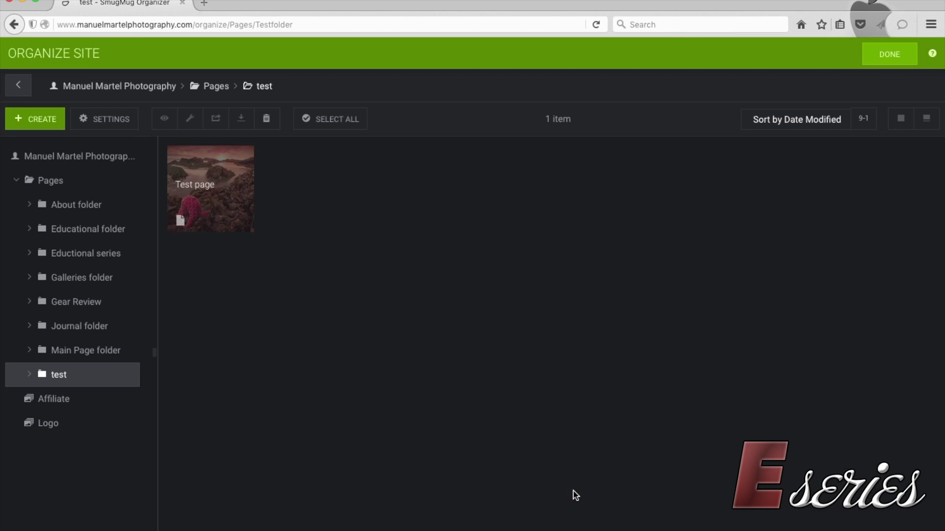
Open Test page from the test folder, review its settings without changes, then view it live
click(28, 375)
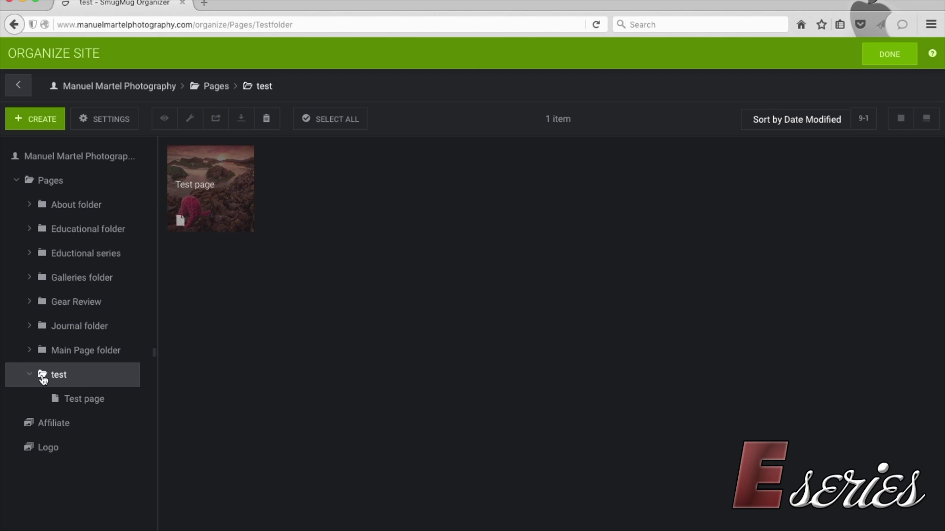
click(76, 403)
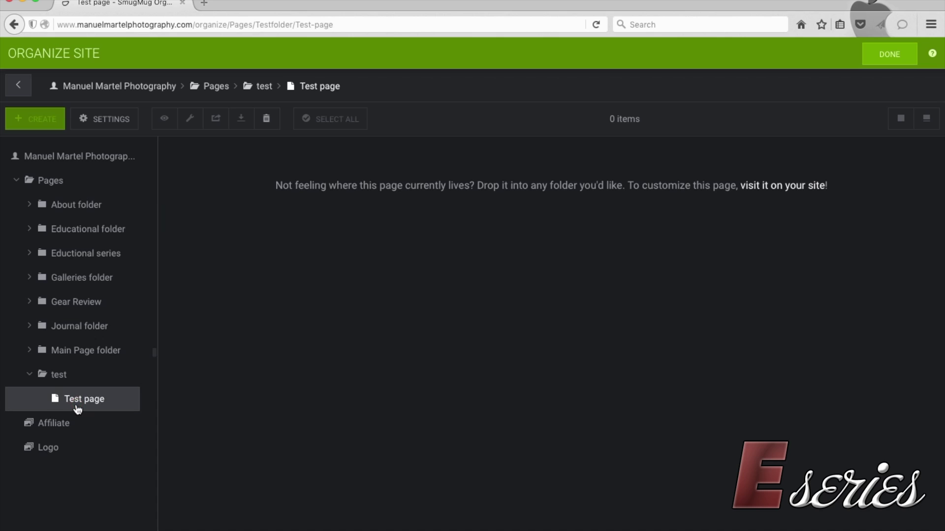
click(88, 401)
click(113, 121)
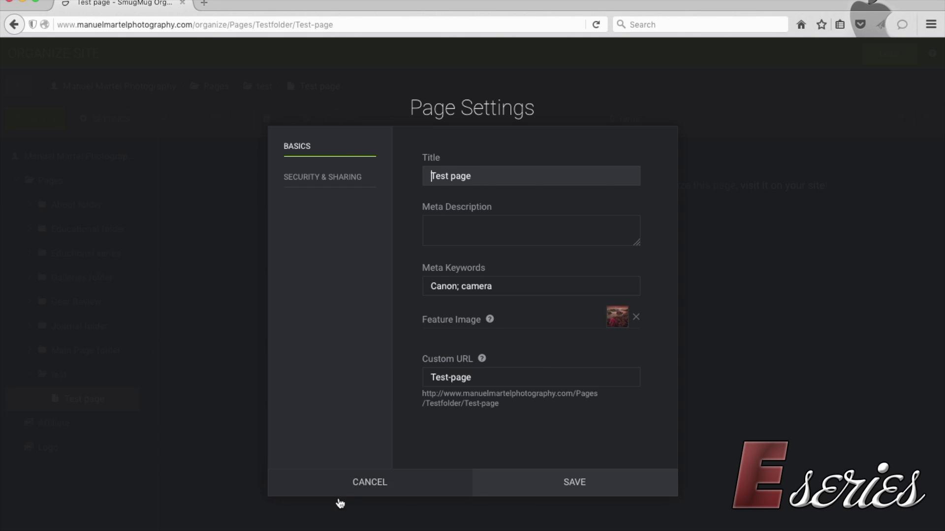
click(359, 481)
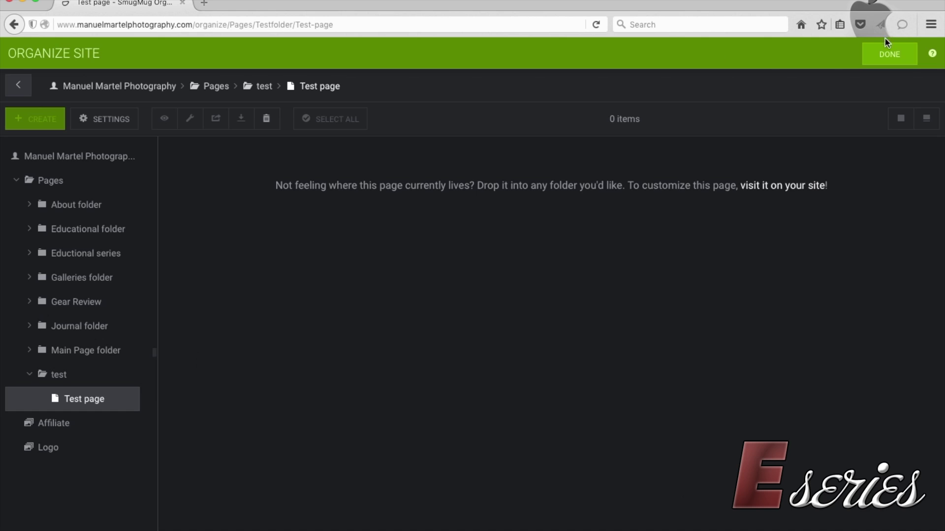
click(886, 51)
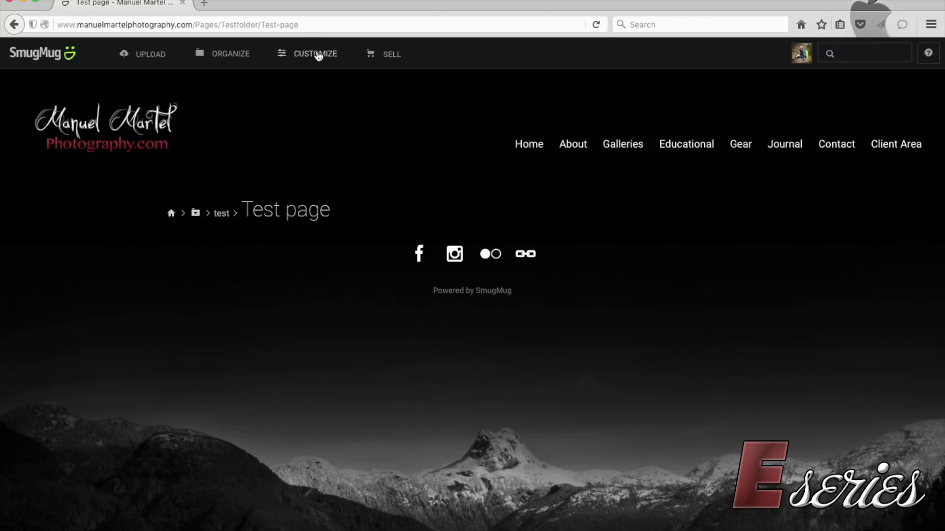
Open Customize > Content and Design for the Test page
click(318, 55)
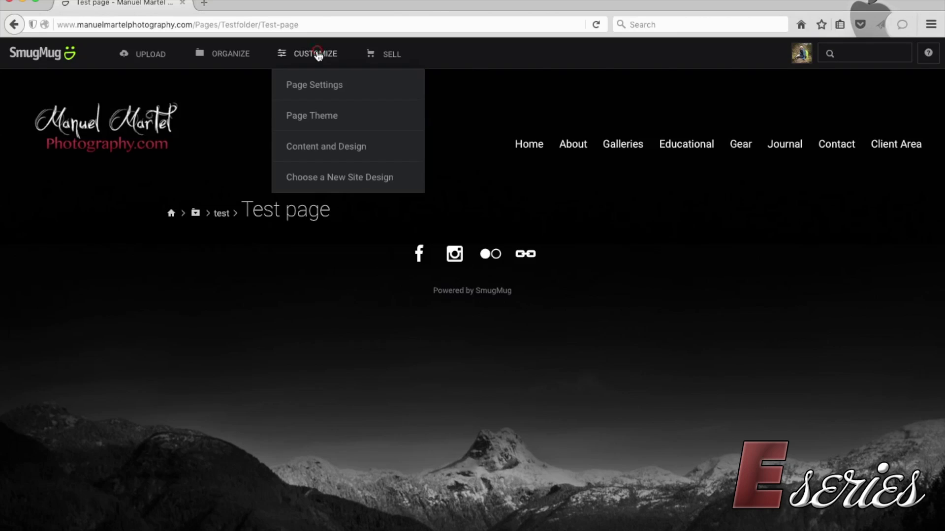
click(333, 145)
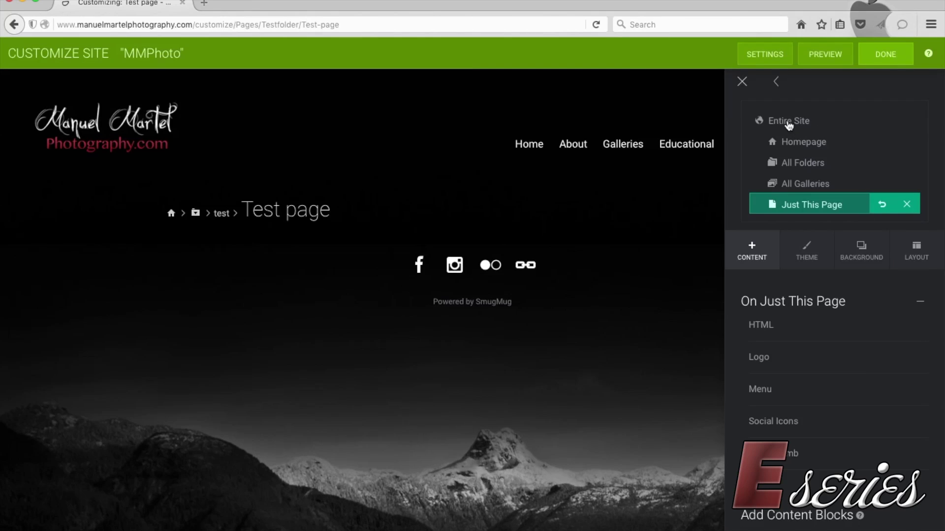
Switch the customize scope to Entire Site and look over its HTML, Logo, Menu and Social Icons blocks
click(788, 123)
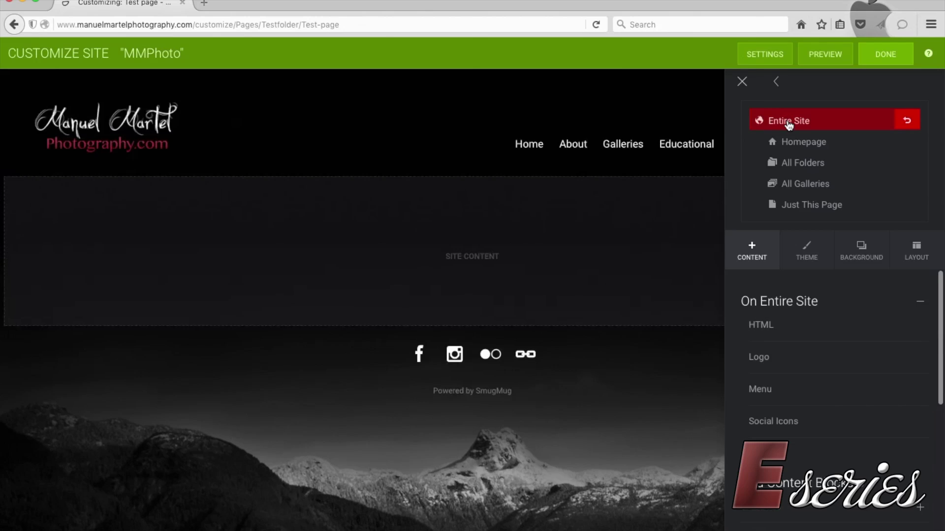
click(742, 82)
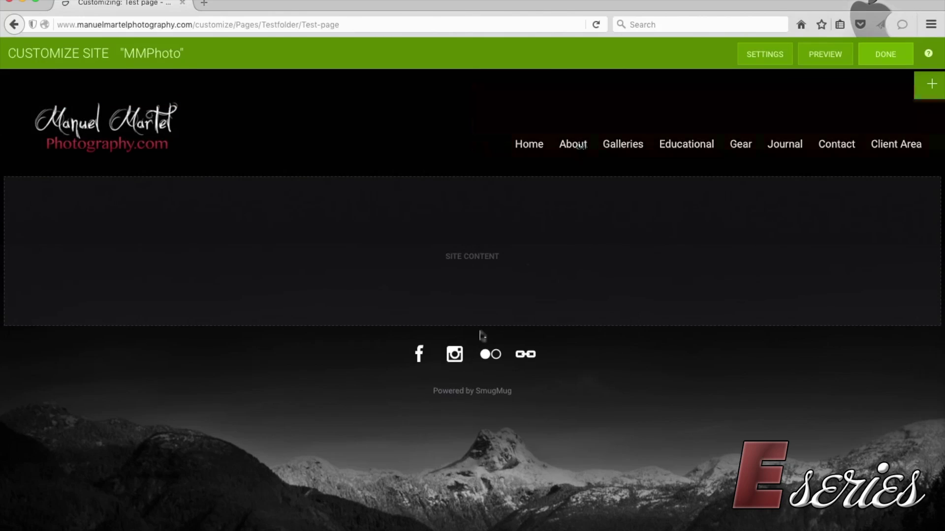
mouse_move(451, 380)
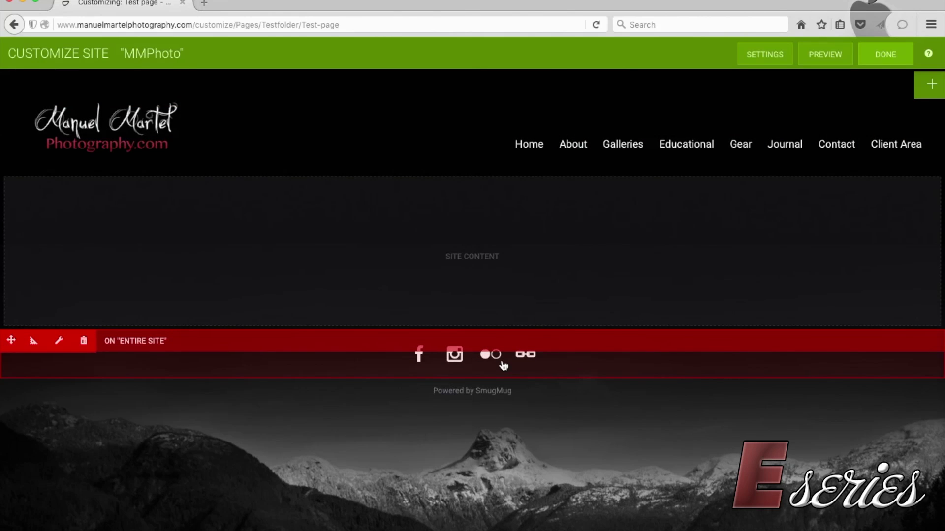
mouse_move(554, 154)
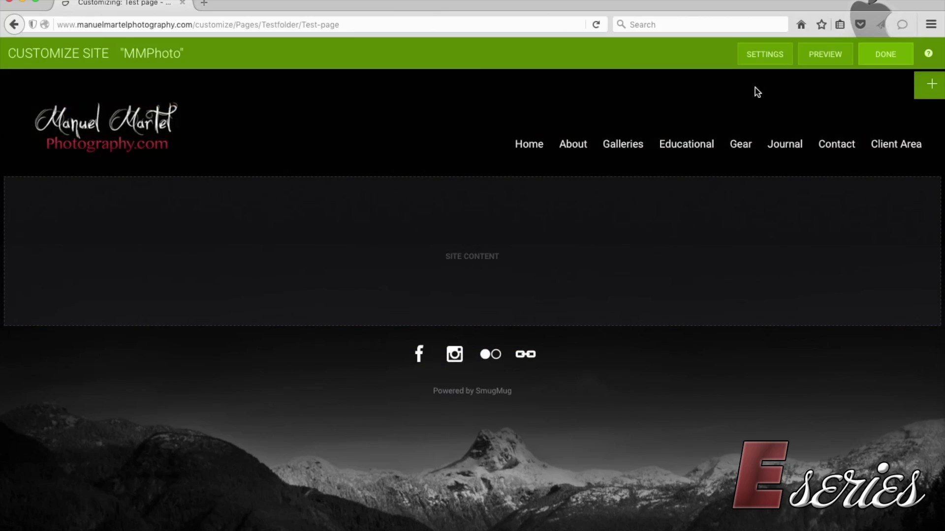
click(931, 88)
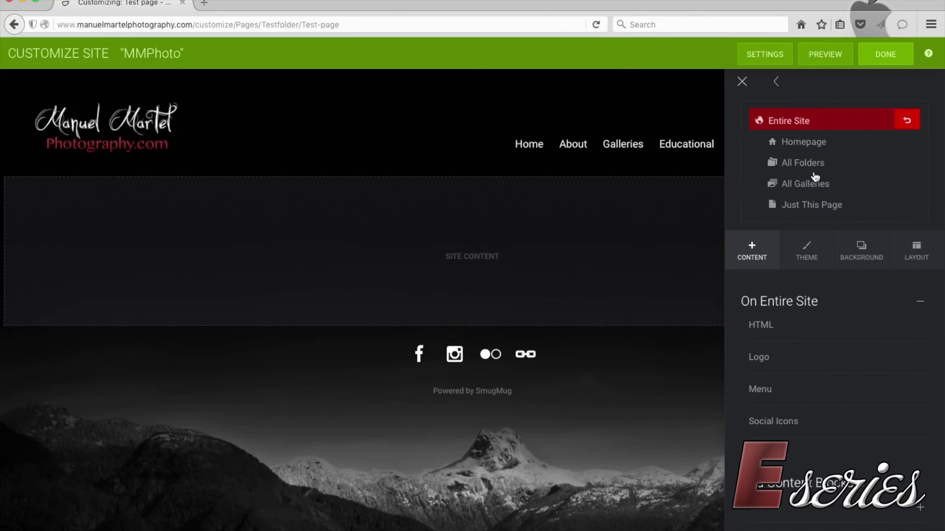
Scope customizing to Just This Page and remove the breadcrumb title block
click(805, 205)
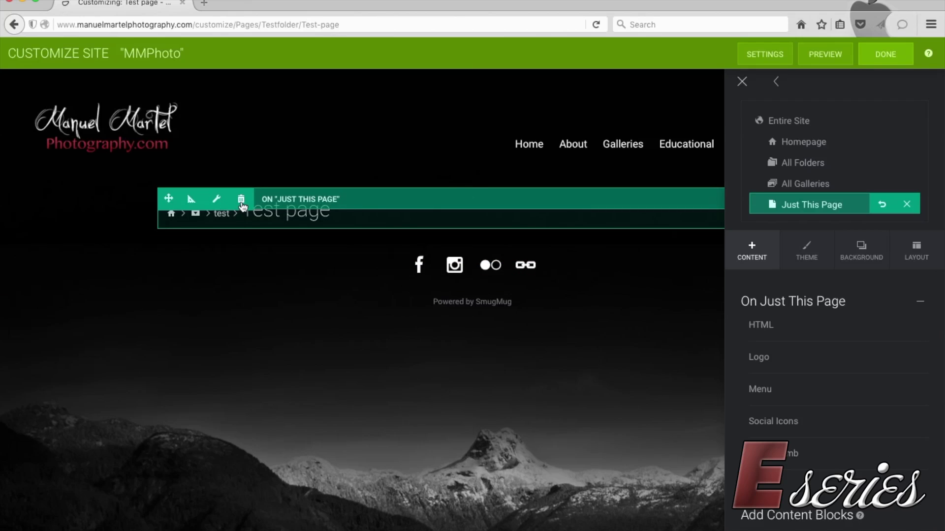
click(241, 201)
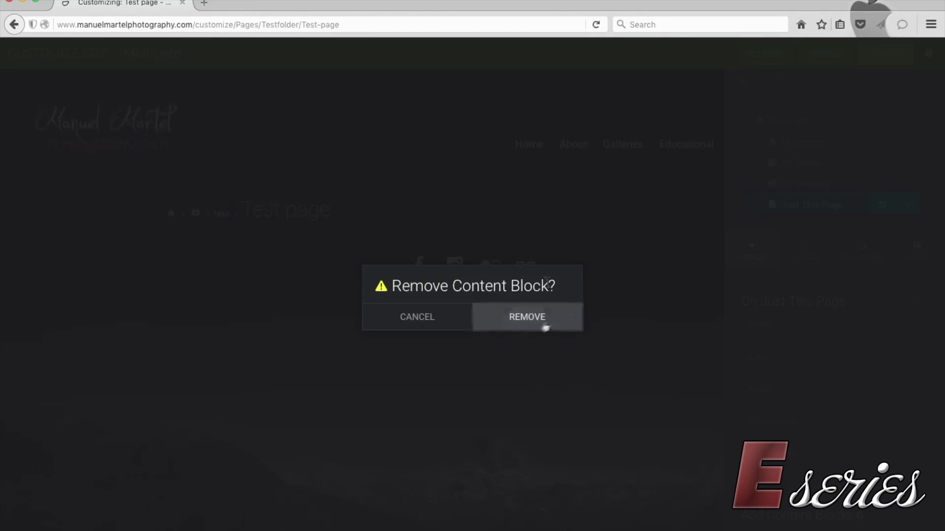
click(525, 318)
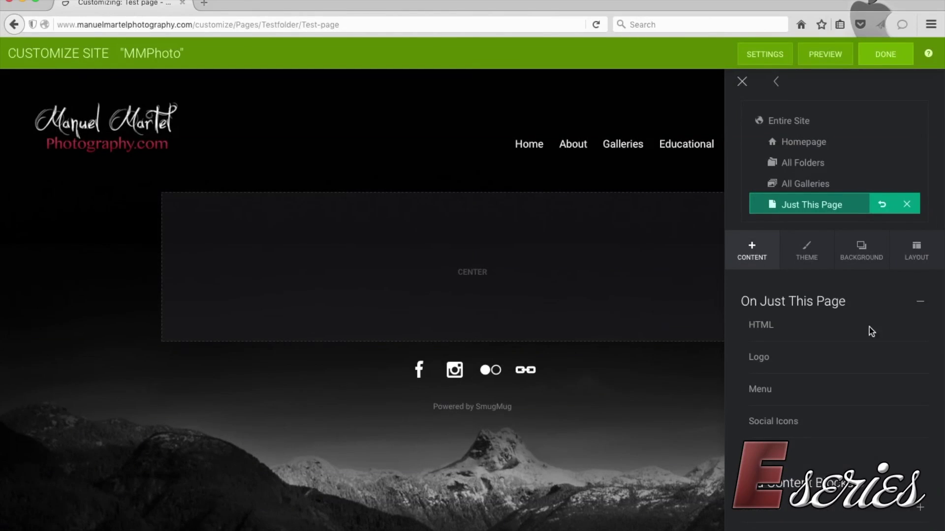
scroll(812, 330, down, 5)
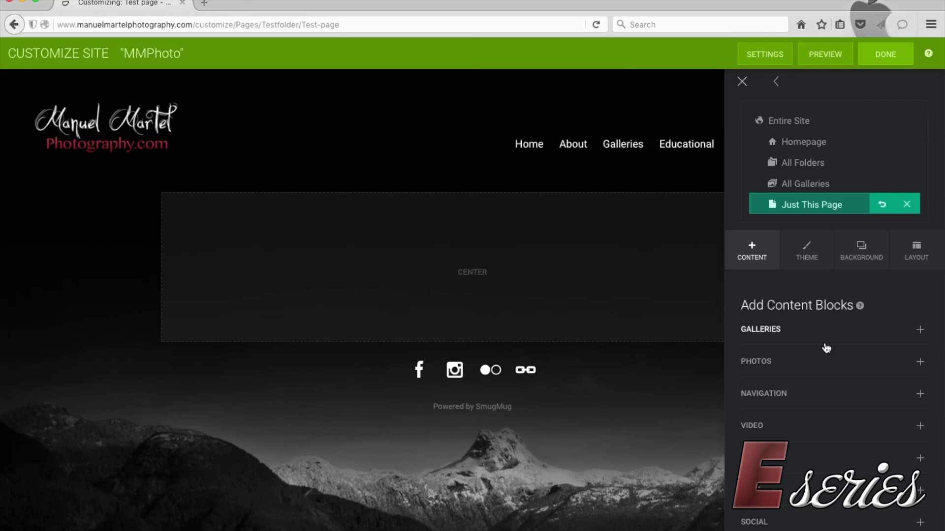
Drag a Single Photo block from PHOTOS into the center area and open its settings
scroll(826, 348, down, 1)
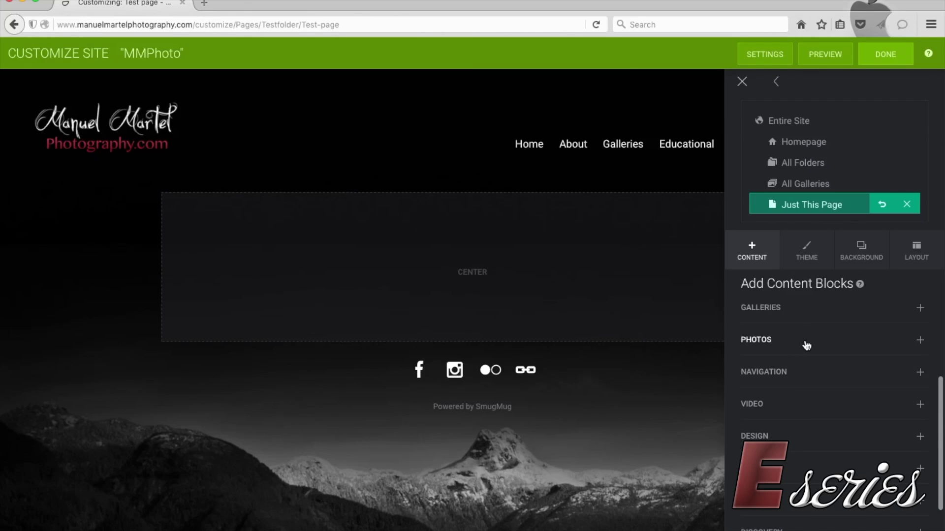
click(807, 345)
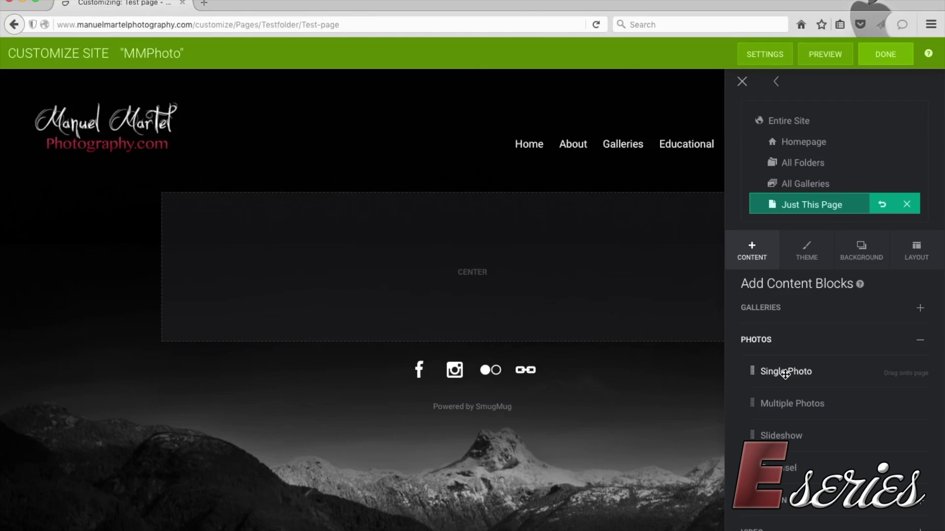
drag(785, 374, 476, 232)
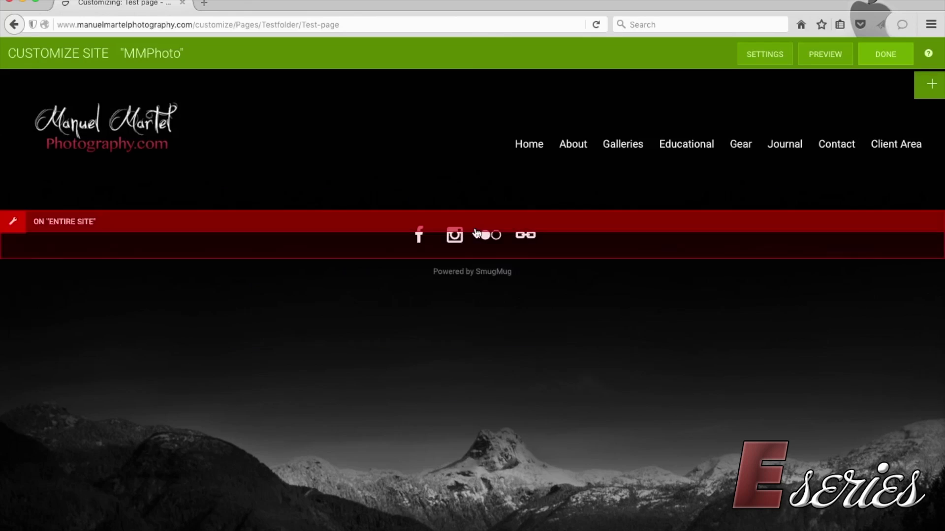
click(442, 215)
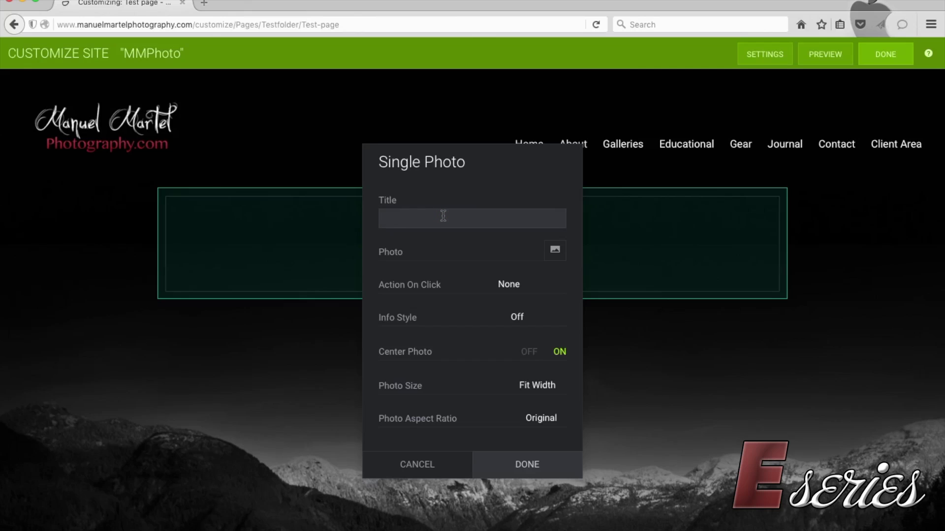
Title the photo block 'vancouver' and pick the first City Scape gallery photo
text(vancouver)
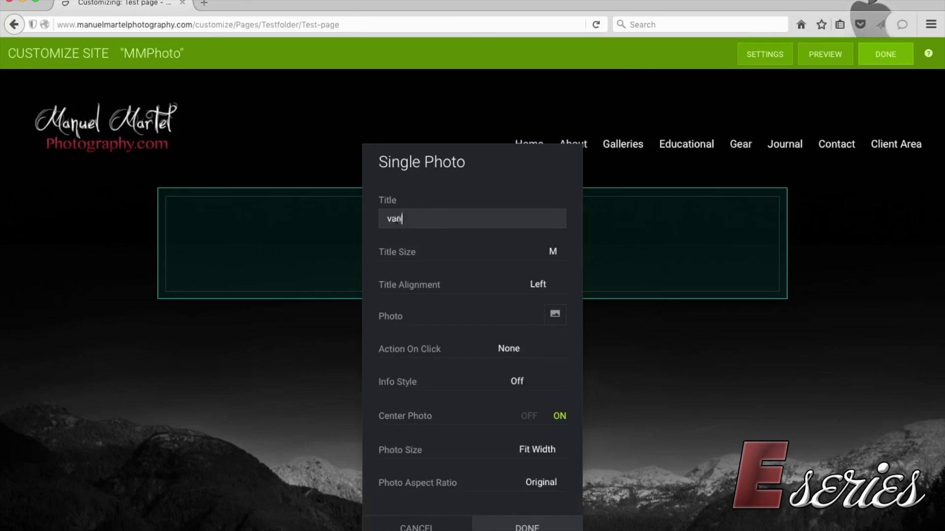
click(555, 314)
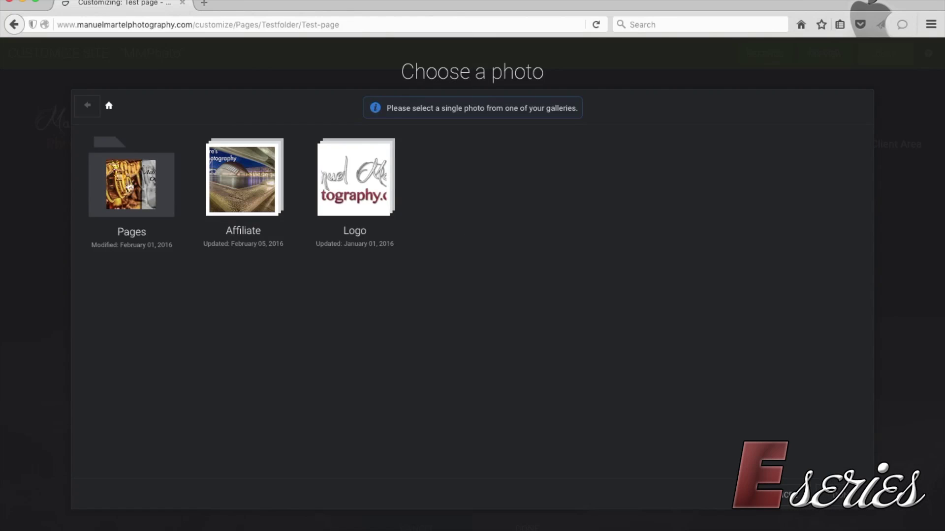
click(138, 195)
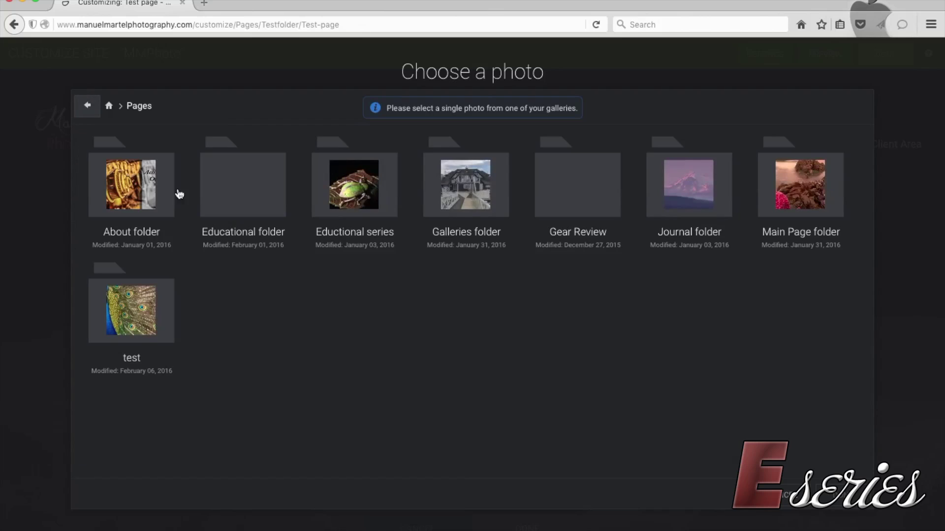
click(462, 182)
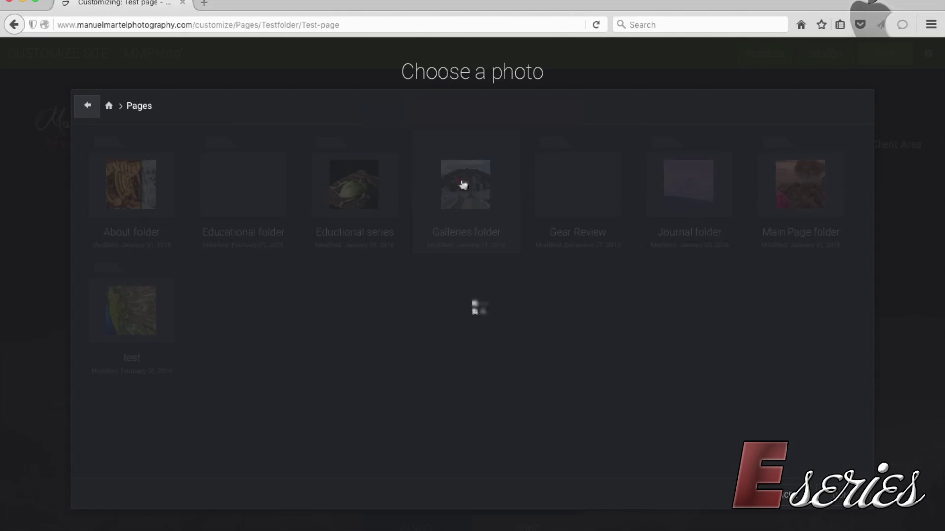
click(112, 194)
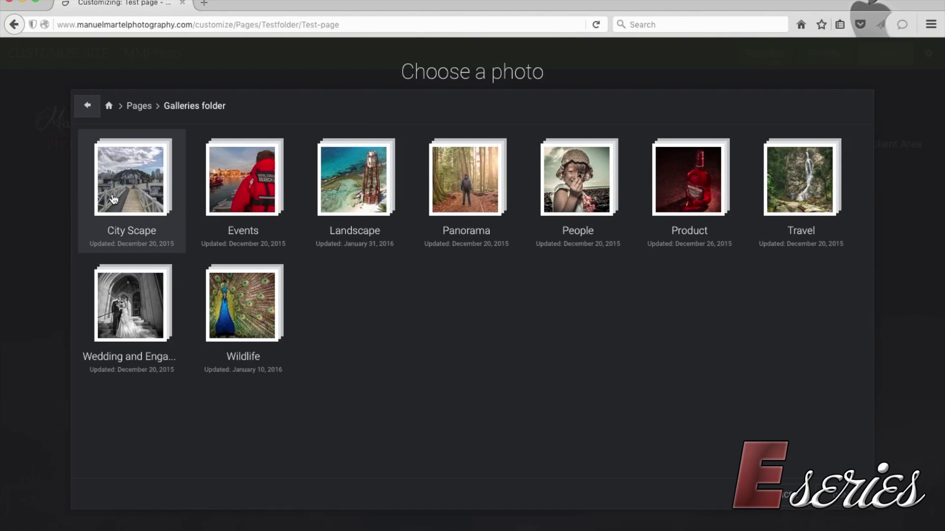
click(112, 193)
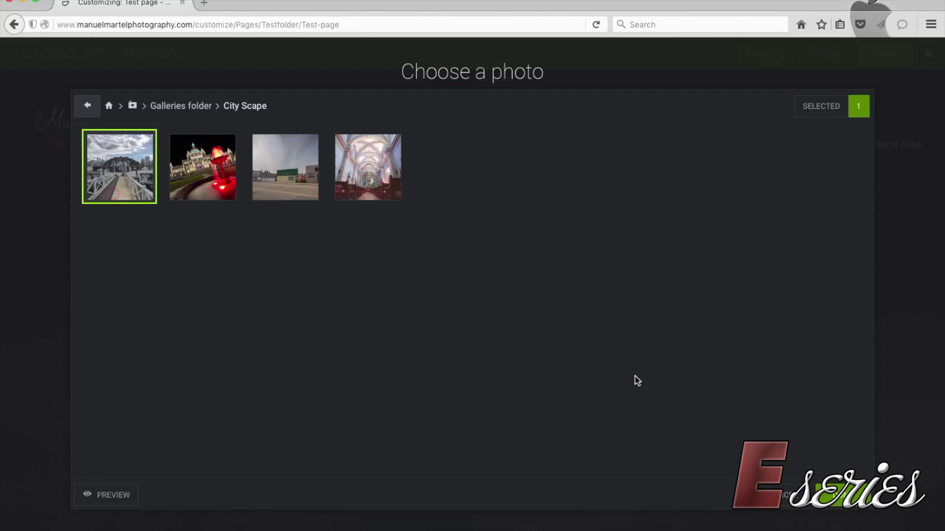
click(836, 495)
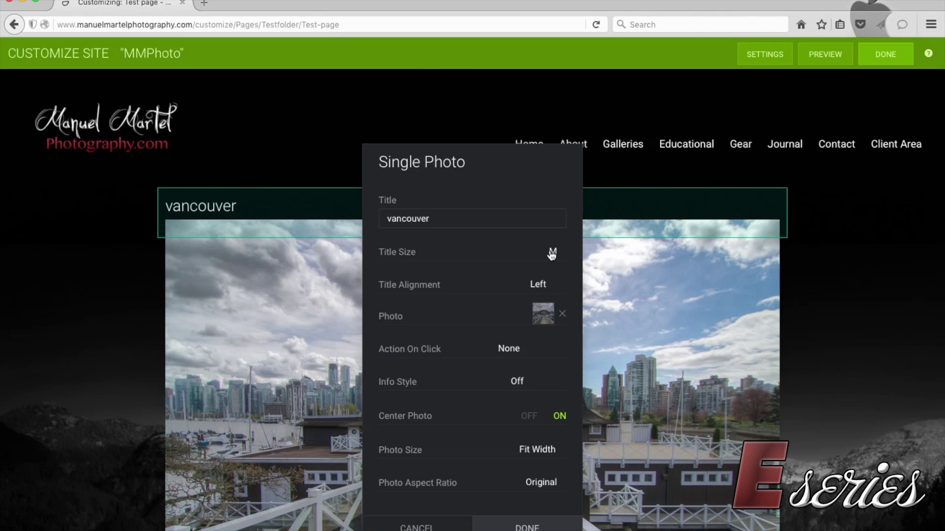
Center the block title, set photo size to Medium, and confirm the settings
click(539, 284)
click(544, 309)
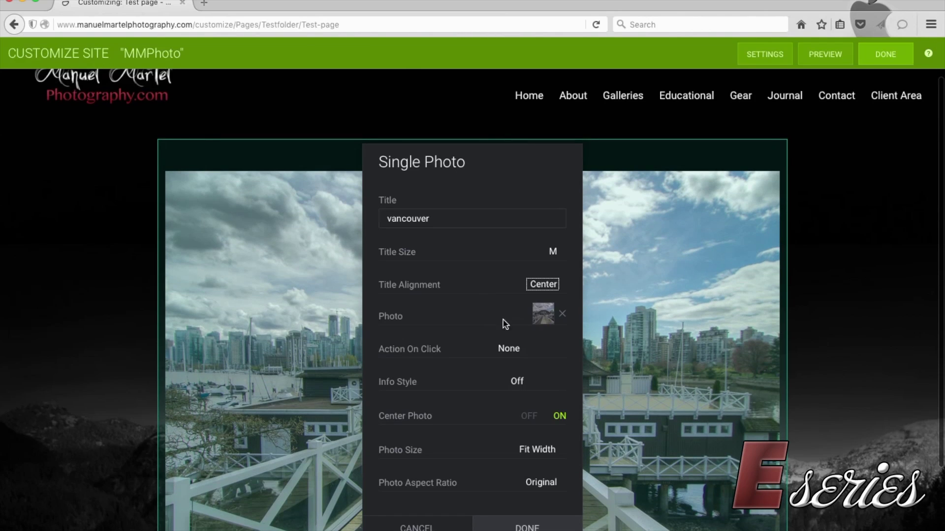
click(536, 449)
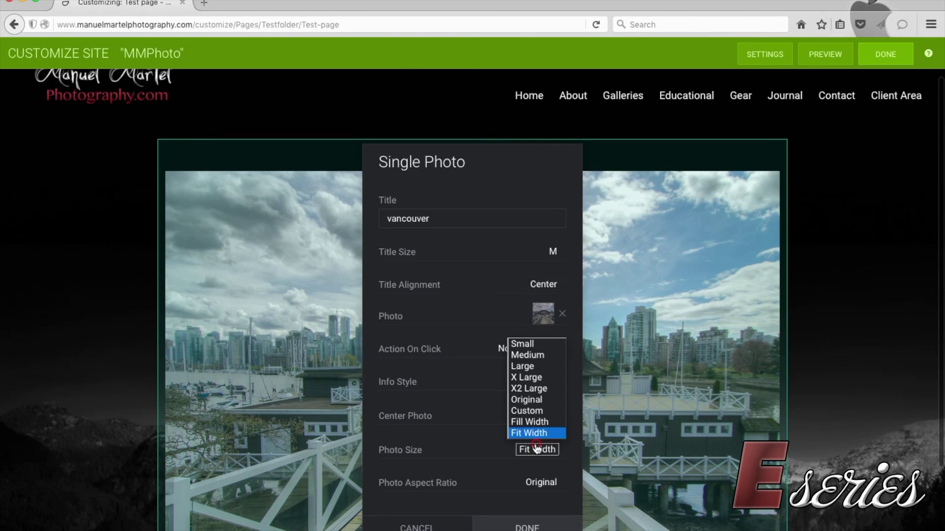
click(534, 356)
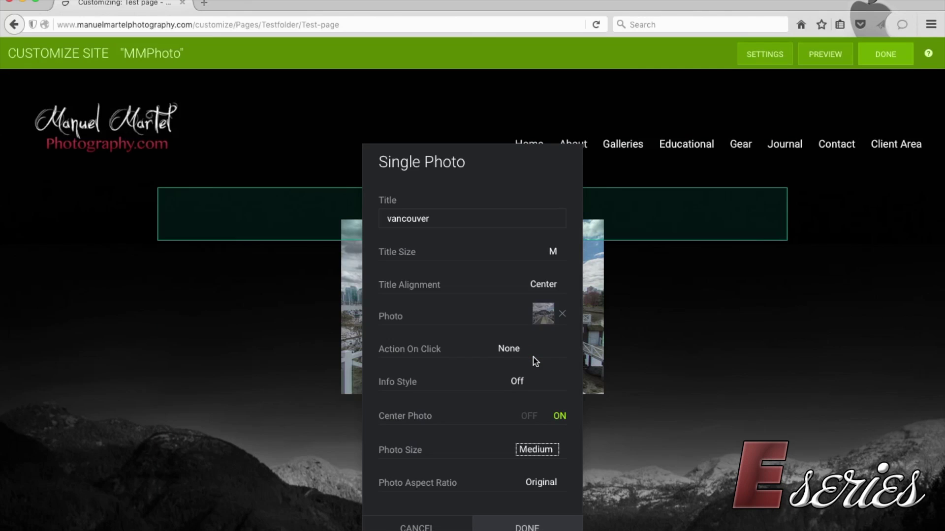
click(525, 523)
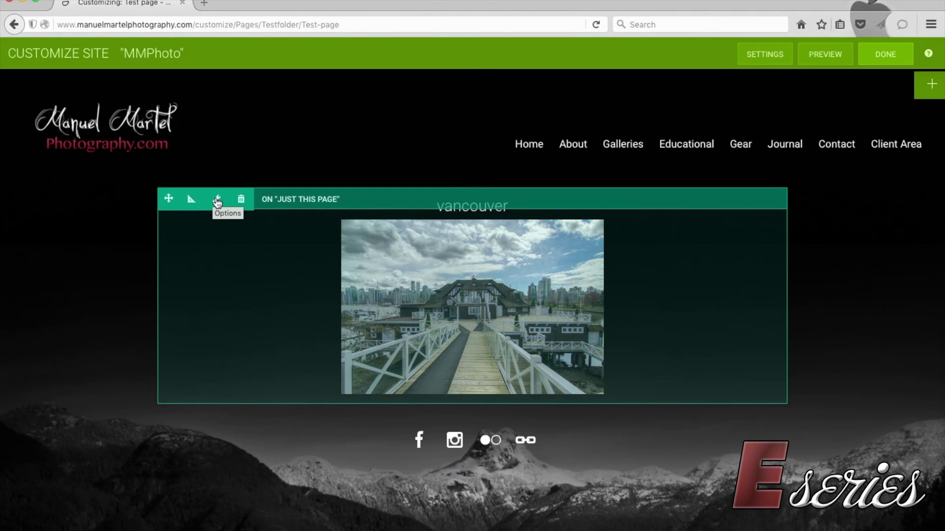
click(217, 201)
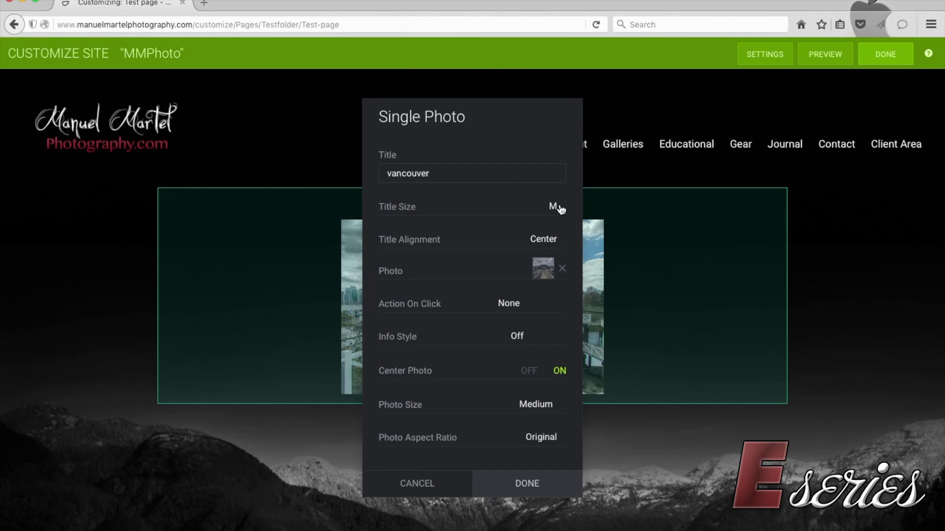
click(450, 483)
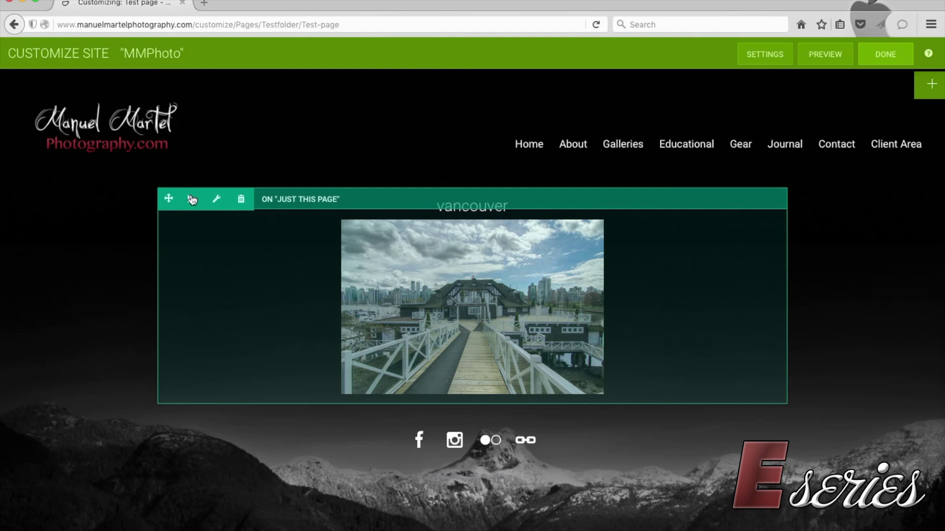
click(192, 199)
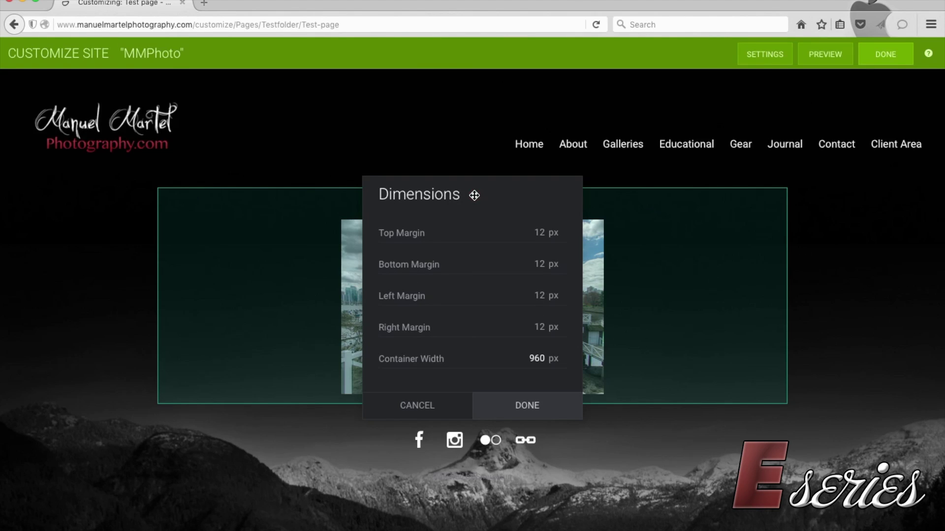
drag(474, 196, 191, 199)
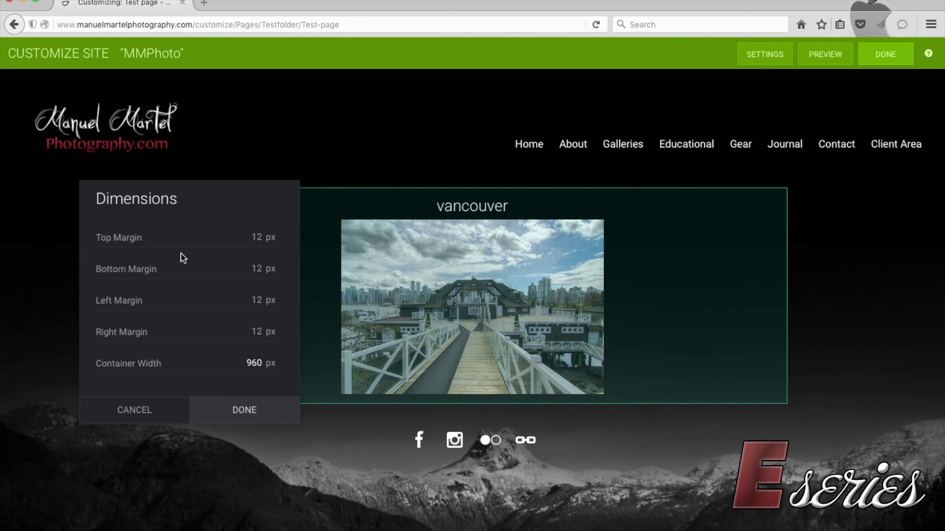
click(153, 410)
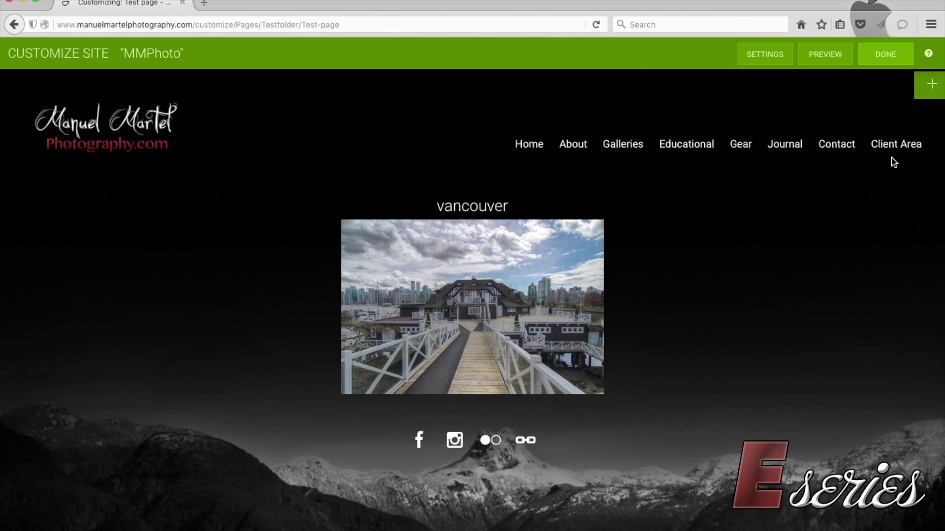
Preview the Test page as visitors see it, then return and scroll to the Add Content Blocks categories
click(831, 56)
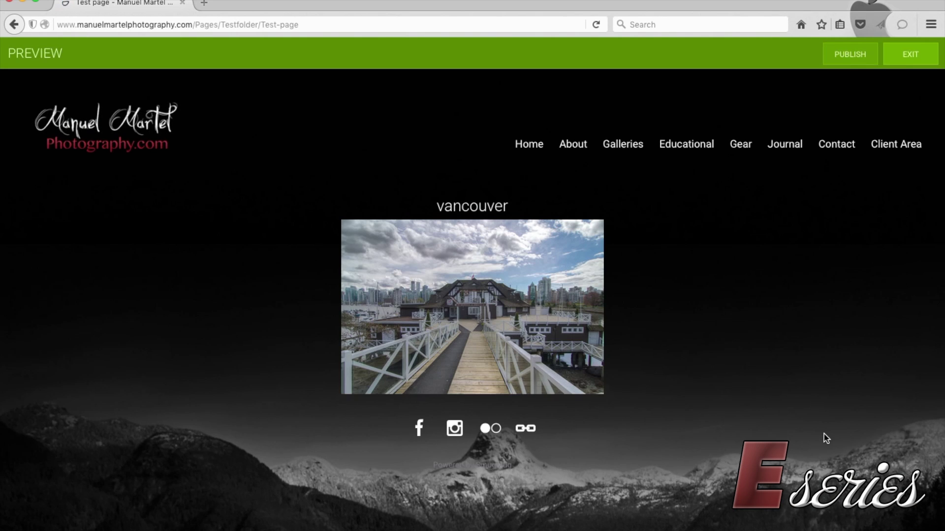
click(915, 60)
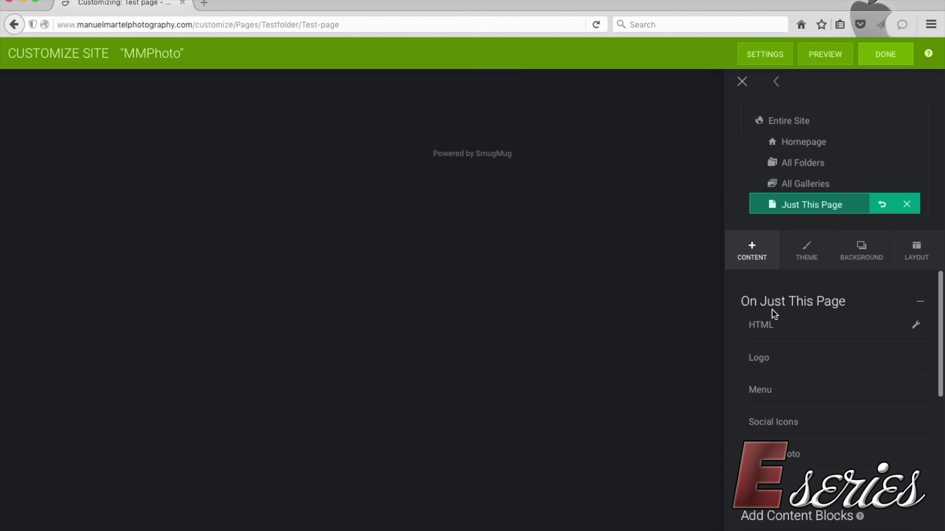
scroll(773, 314, down, 10)
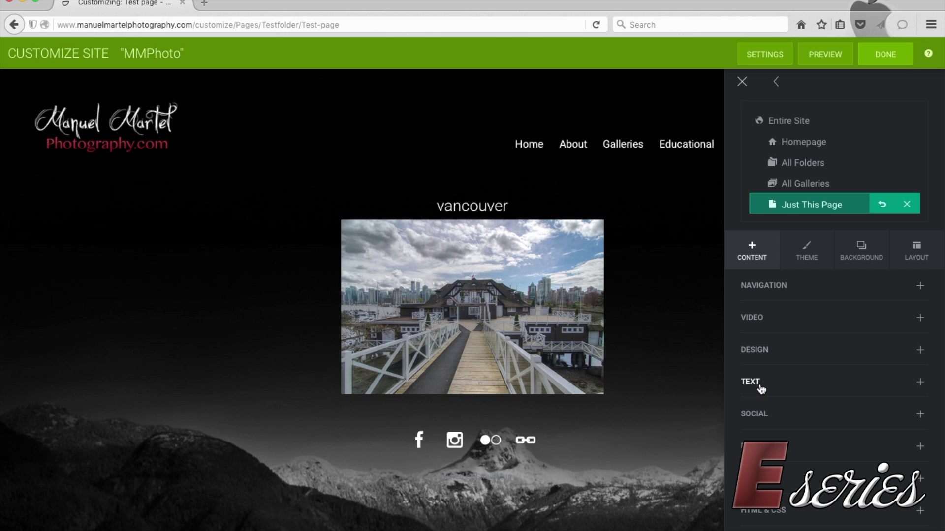
Place a Text block beside the vancouver photo and begin typing 'This is Vancouver'
click(761, 388)
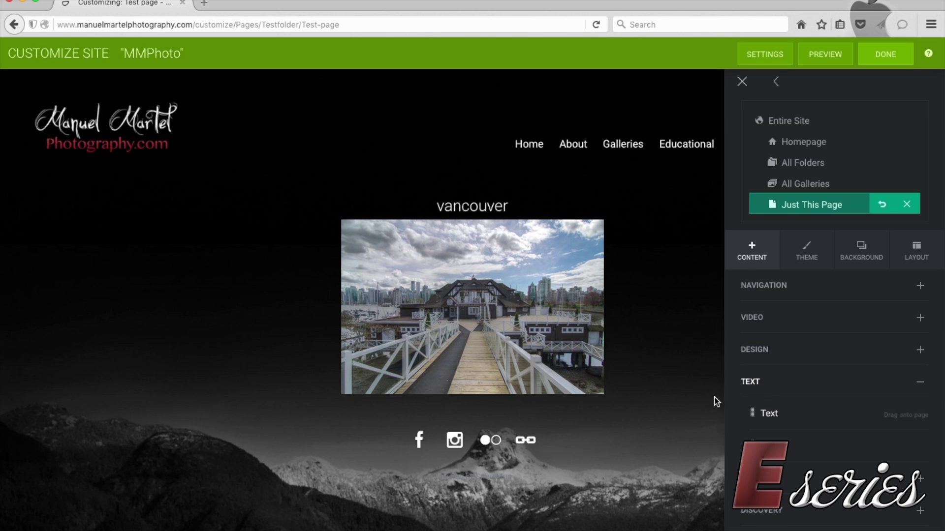
drag(763, 414, 522, 291)
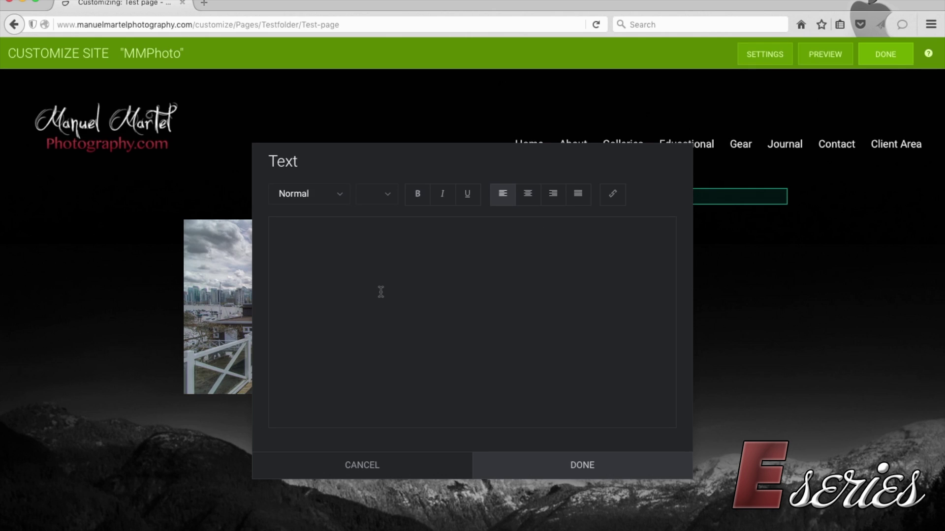
text(This is Vancouver)
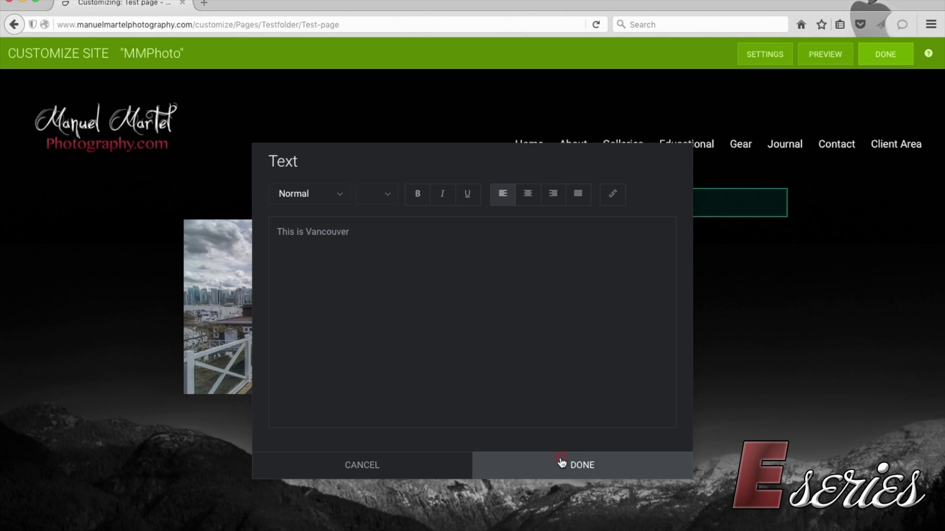
Finish the 'This is Vancouver' text and move its block below the vancouver photo
click(561, 462)
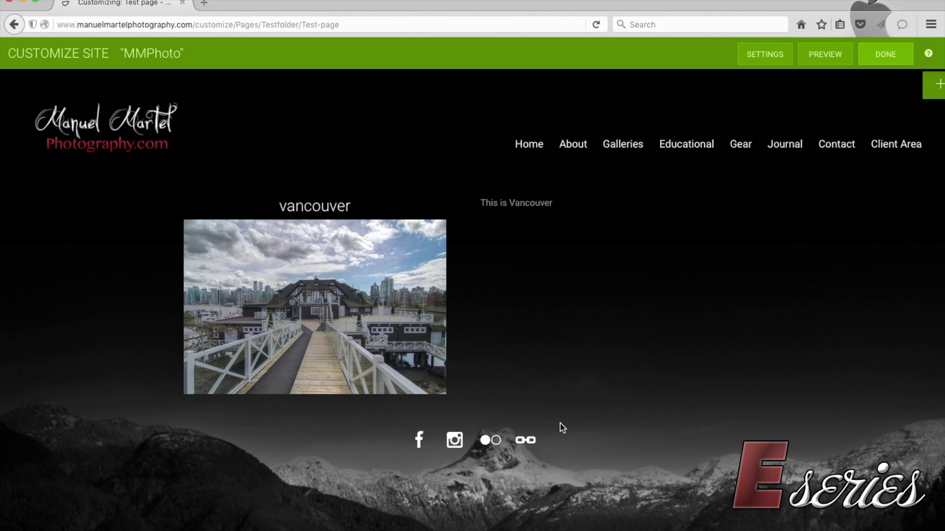
mouse_move(517, 210)
mouse_move(481, 193)
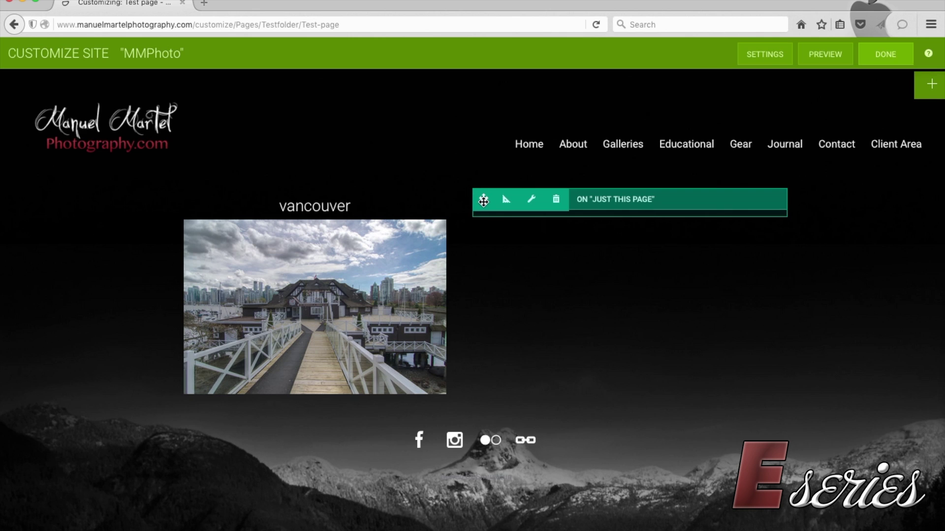
drag(484, 201, 299, 336)
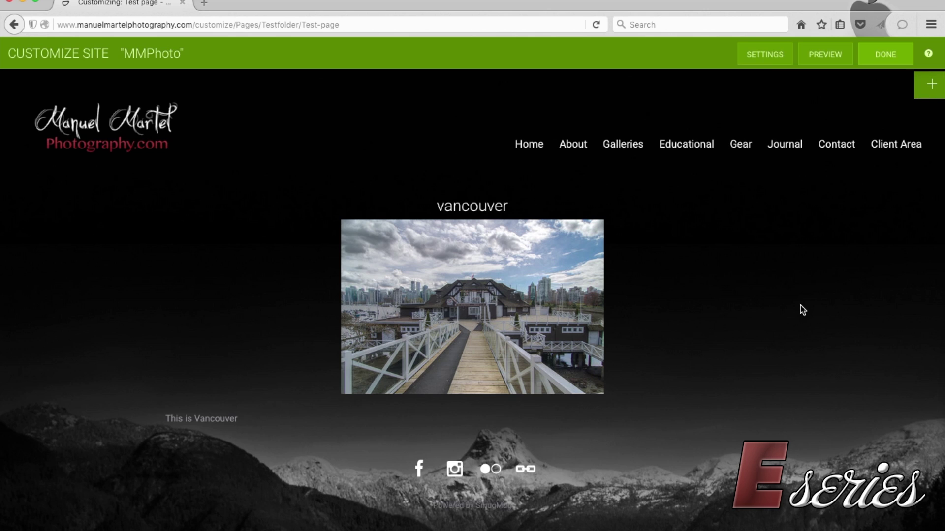
Switch the editor to customizing the Entire Site and close the side panel
mouse_move(574, 257)
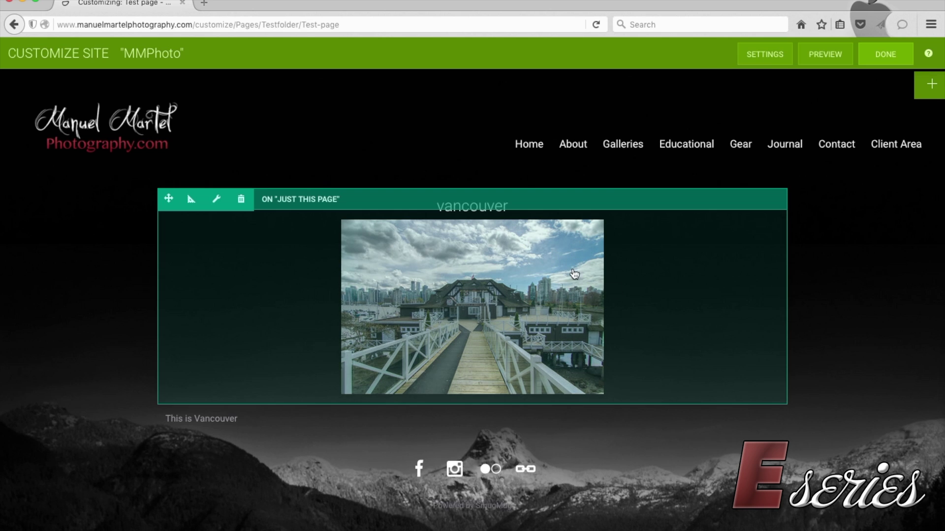
mouse_move(722, 148)
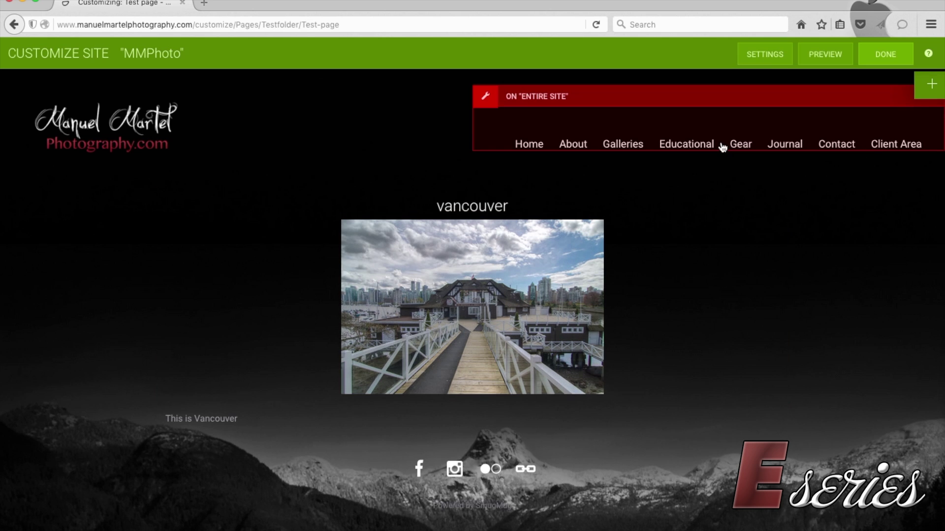
click(935, 97)
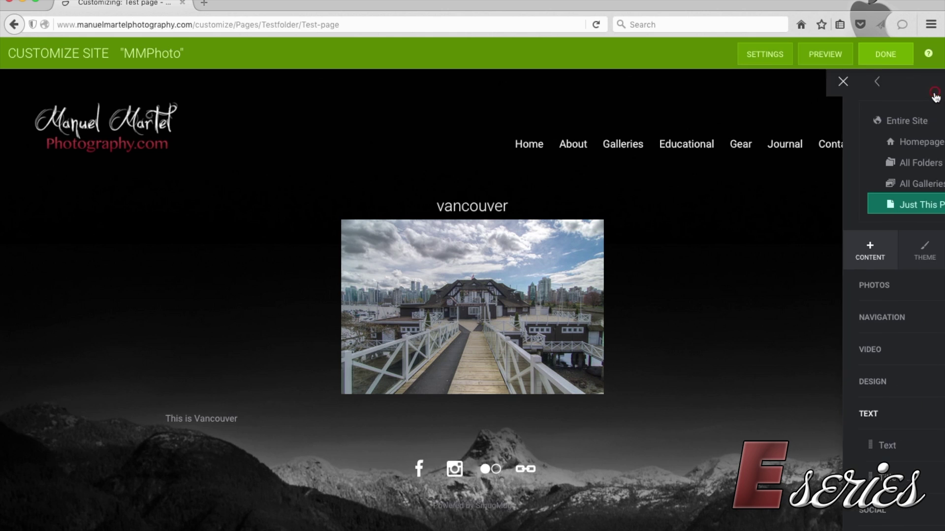
click(785, 122)
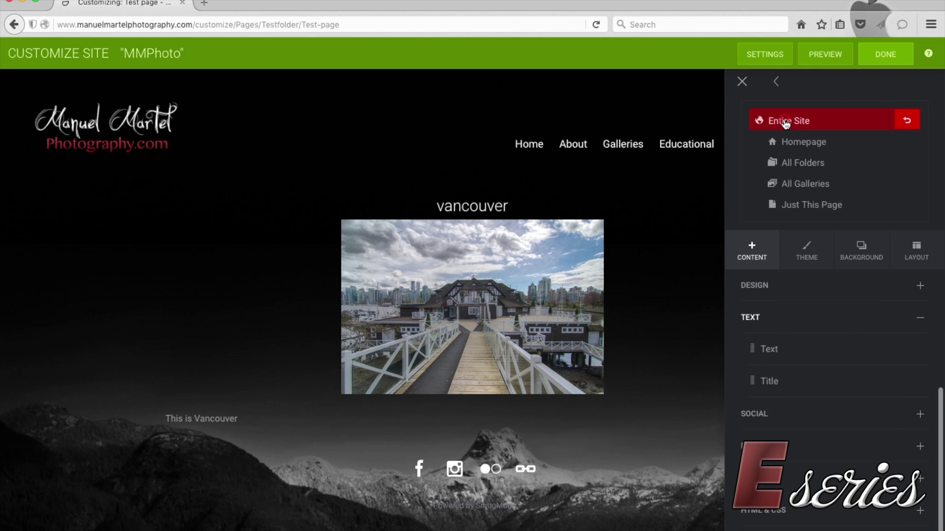
click(741, 82)
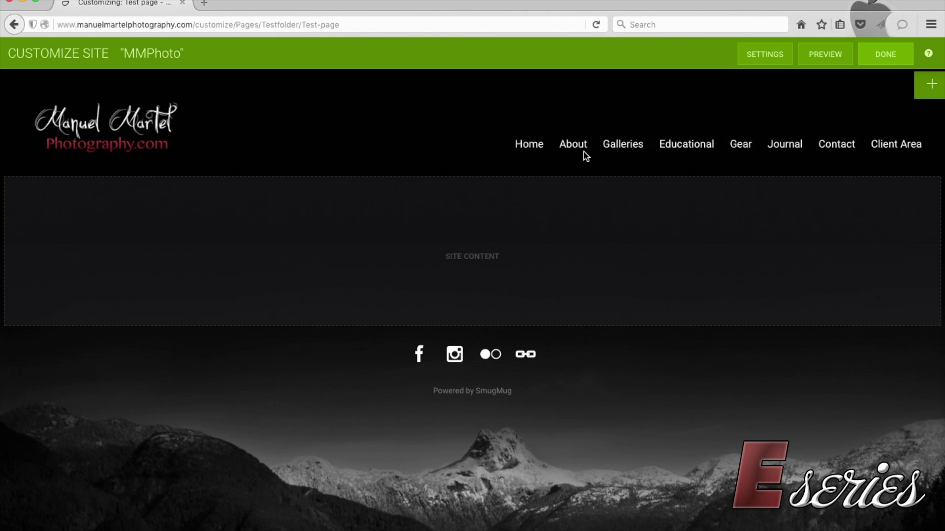
Add a new link entry to the site navigation menu's Links list
click(532, 96)
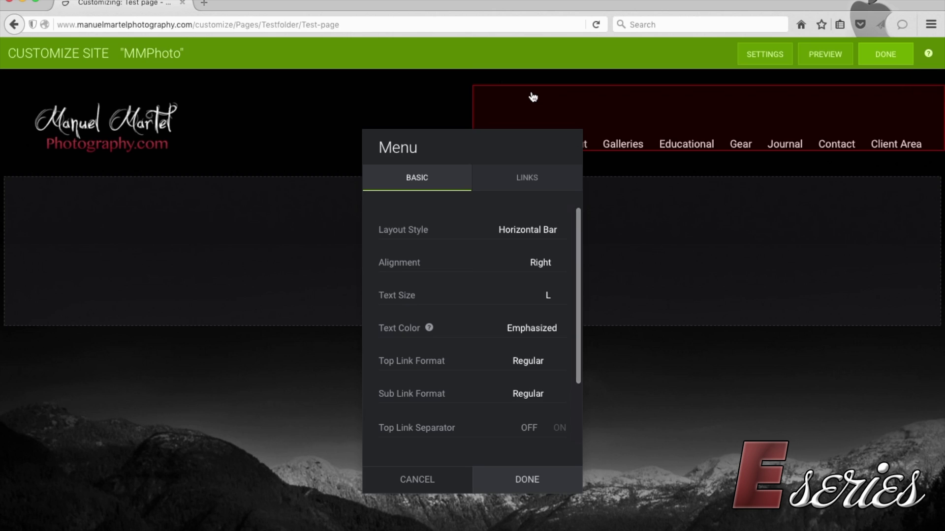
click(541, 186)
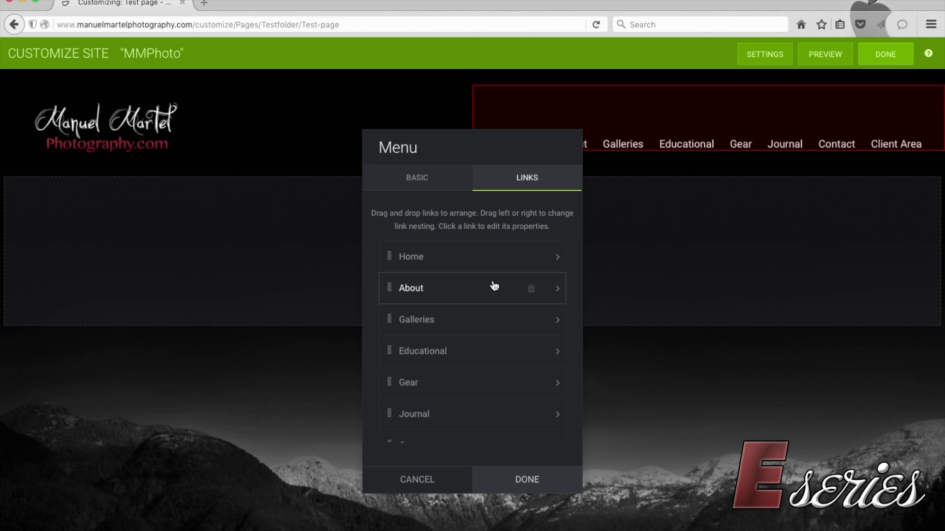
scroll(494, 286, down, 3)
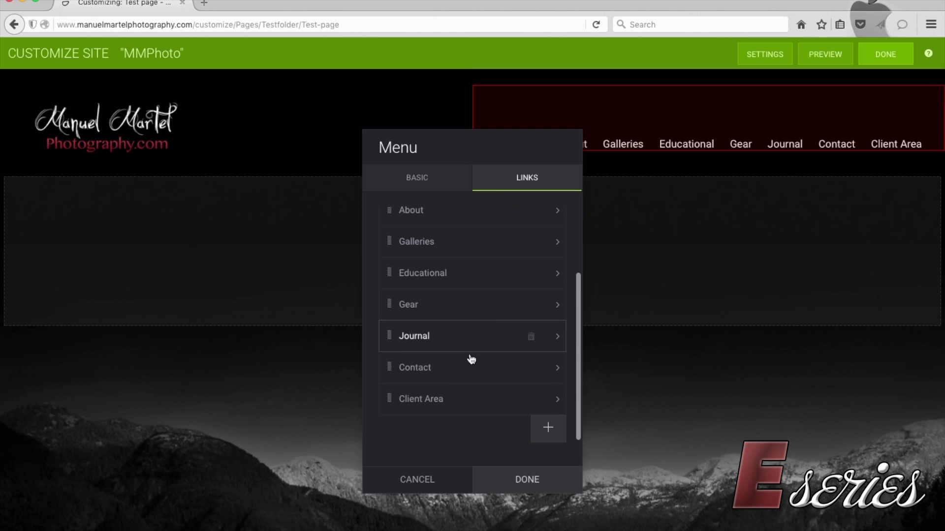
scroll(457, 246, up, 3)
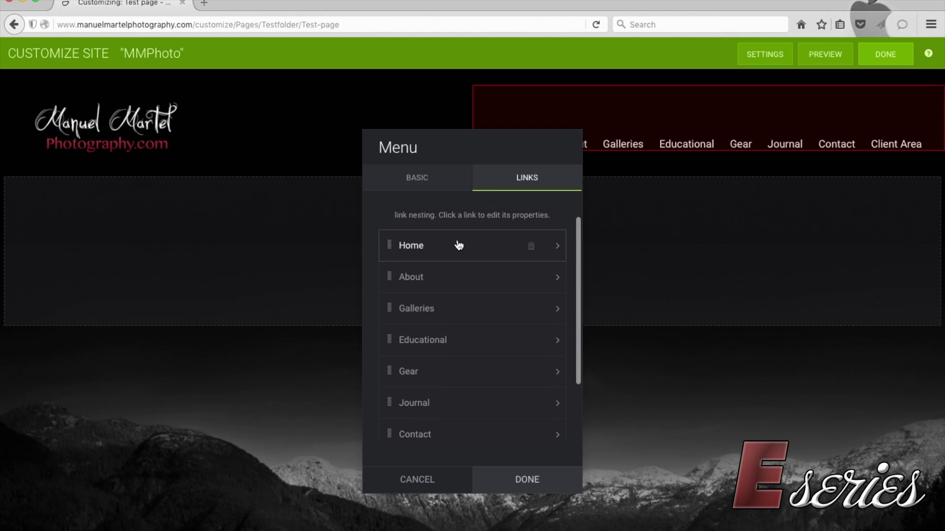
scroll(450, 365, down, 3)
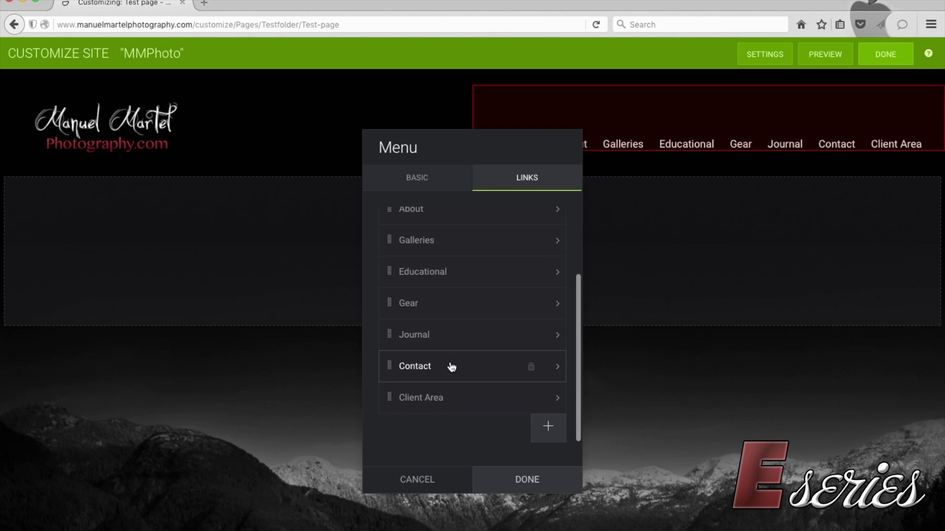
click(545, 430)
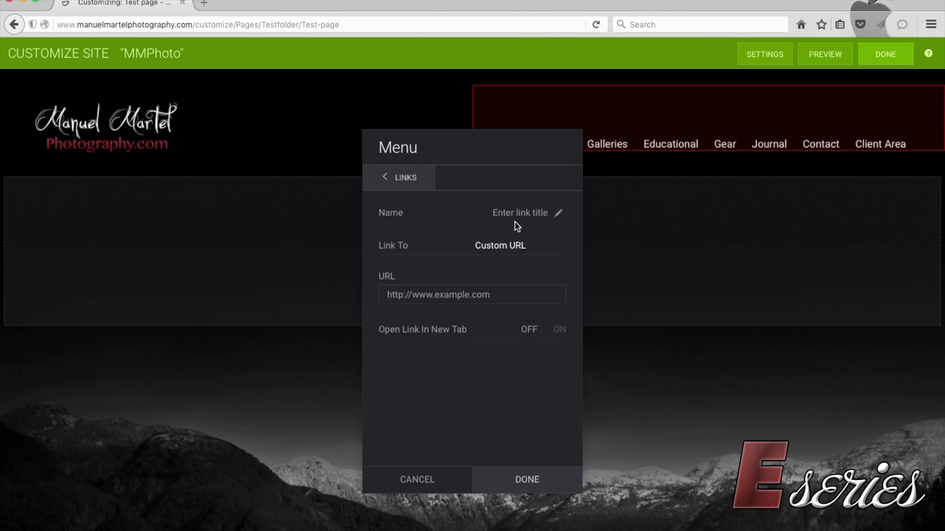
Set the new link to 'Page I Choose' targeting Test page in Pages > test
click(507, 244)
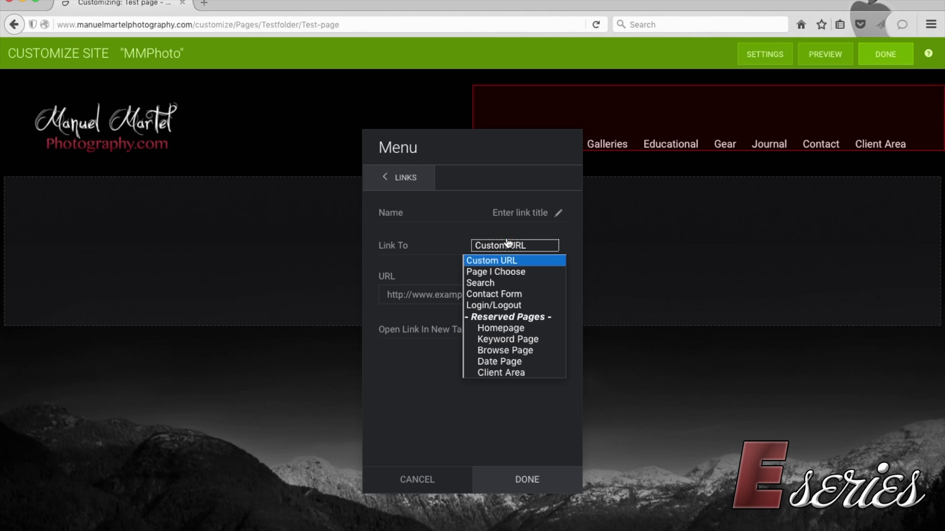
click(525, 275)
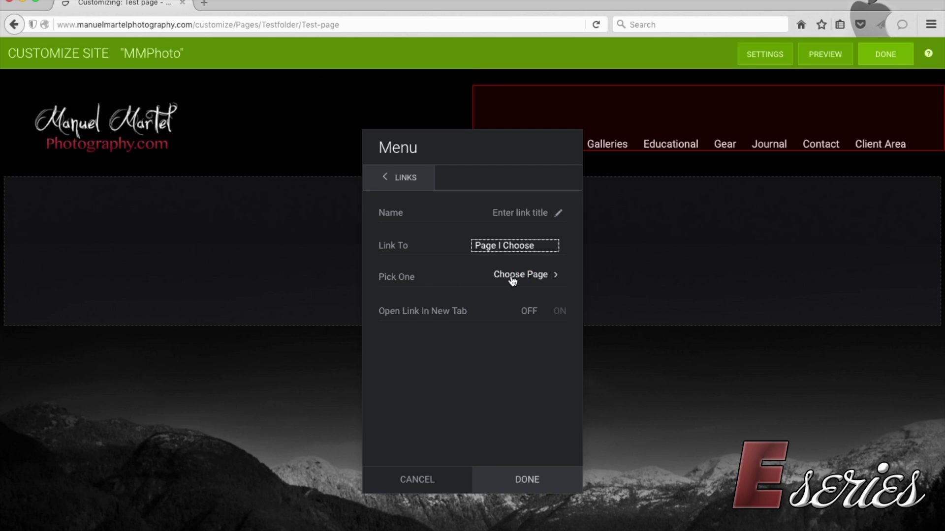
click(512, 279)
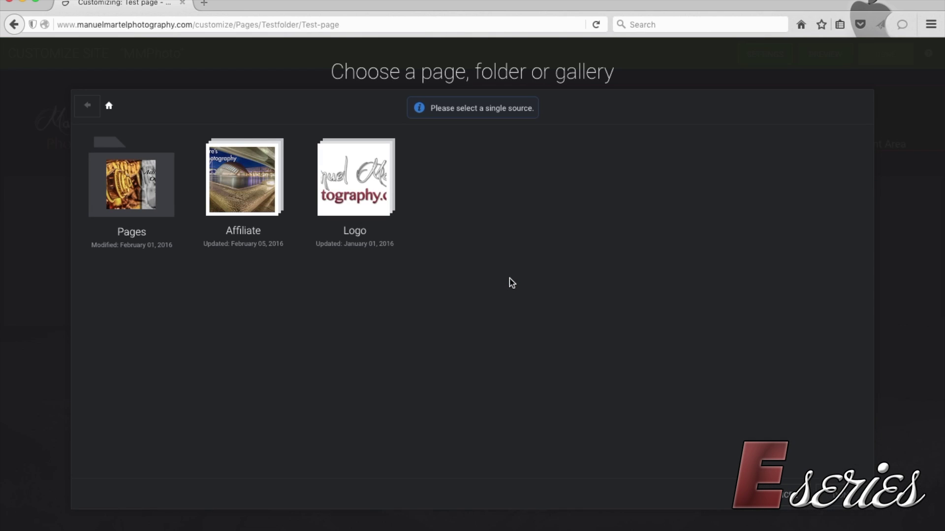
click(142, 197)
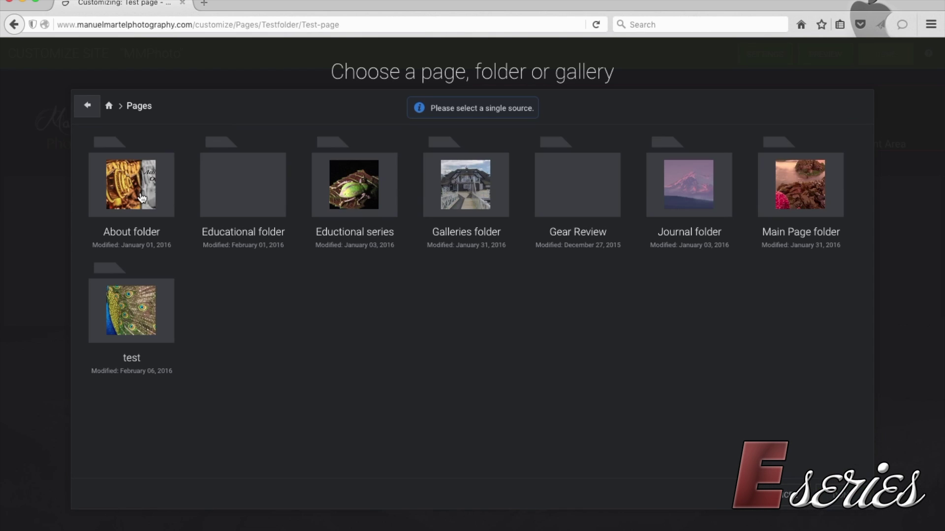
click(140, 316)
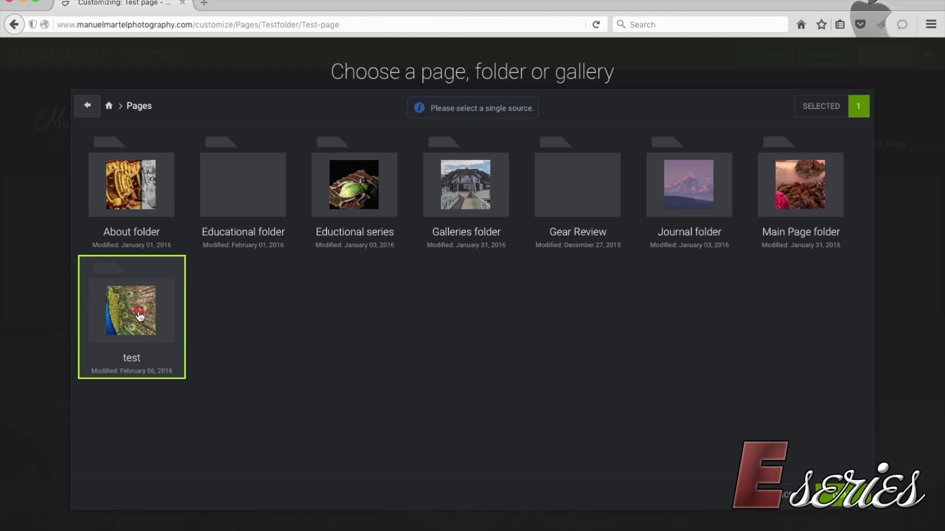
click(150, 213)
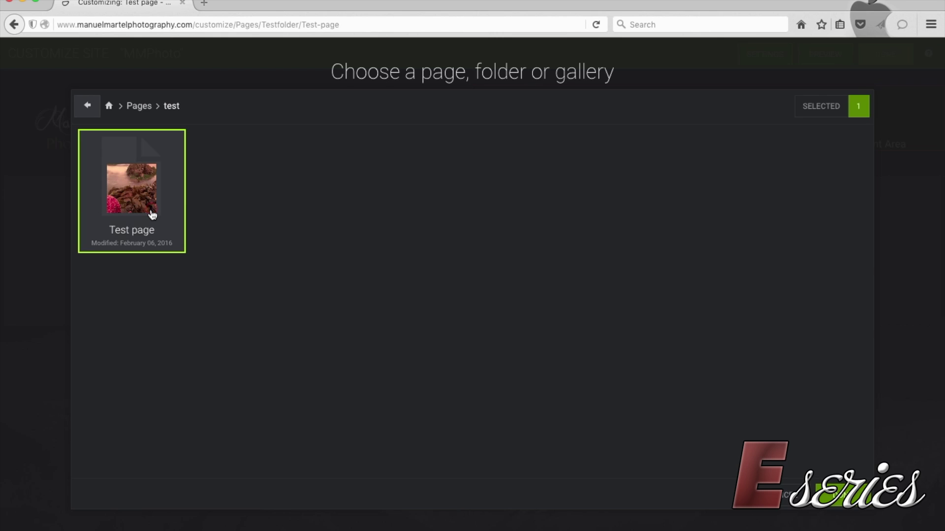
click(839, 497)
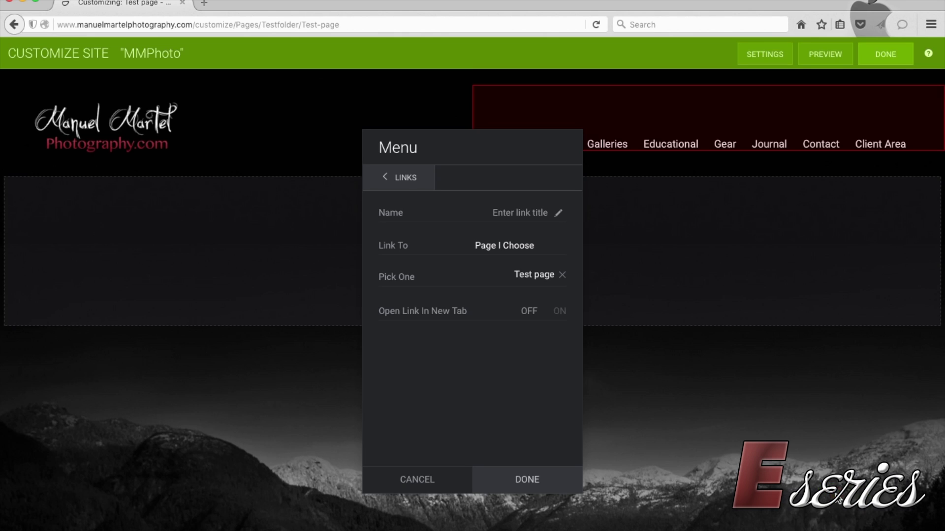
Name the menu link 'Test', finish the menu edit, and preview the site
click(526, 205)
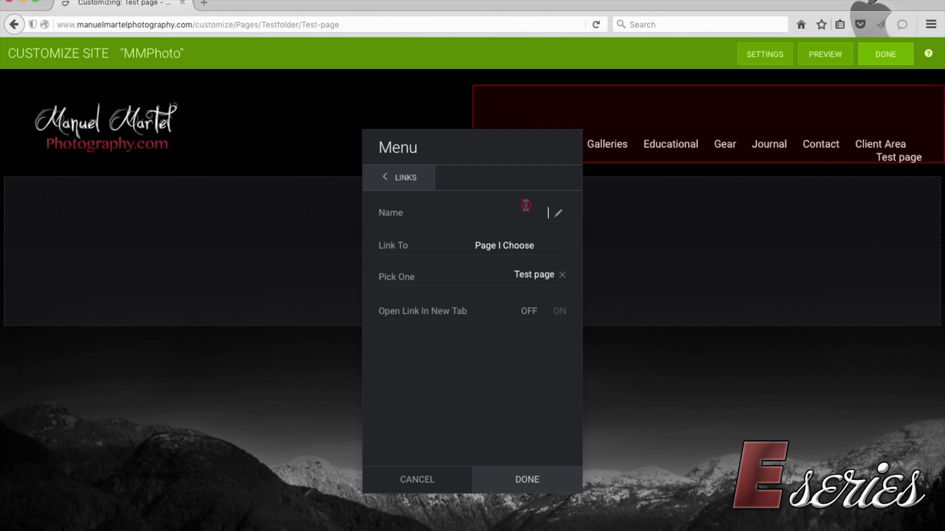
text(Test)
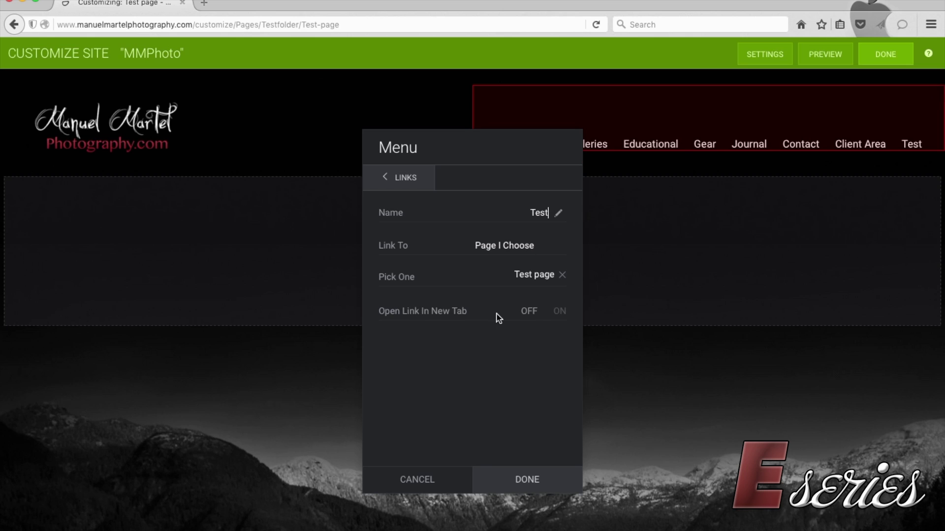
click(424, 180)
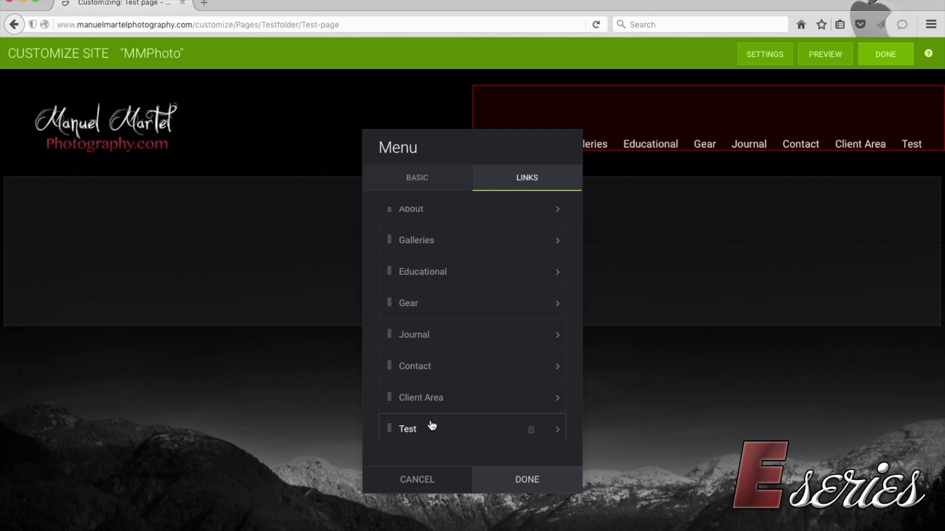
click(502, 478)
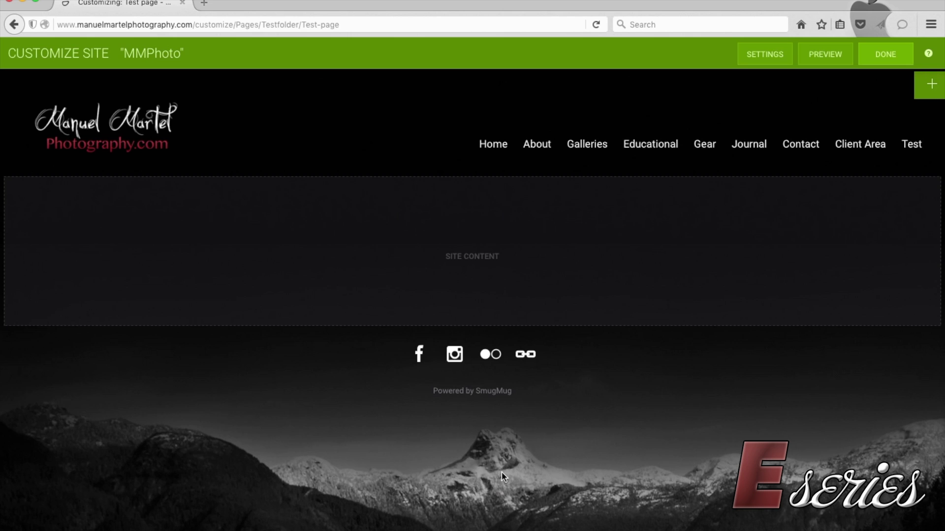
click(821, 59)
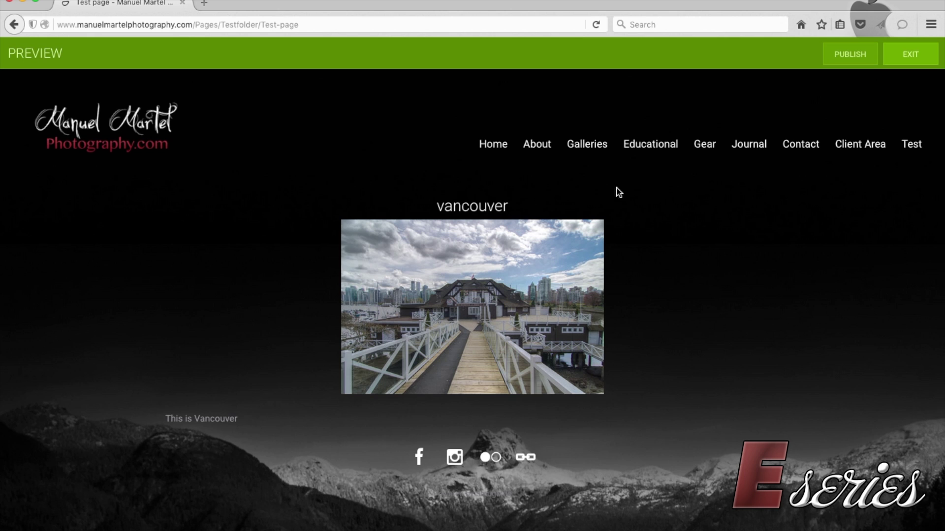
From Home in the preview, follow the Test menu link to the Test page, then exit the preview
click(501, 143)
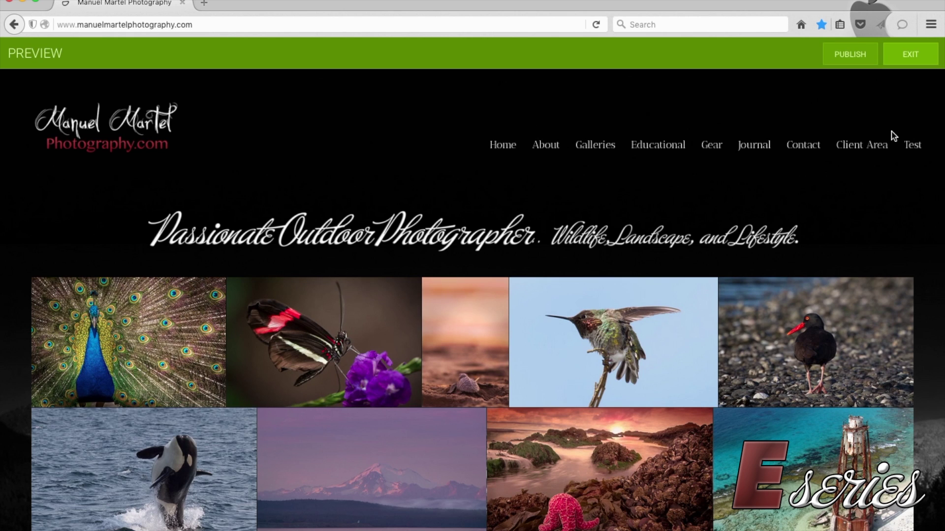
click(911, 144)
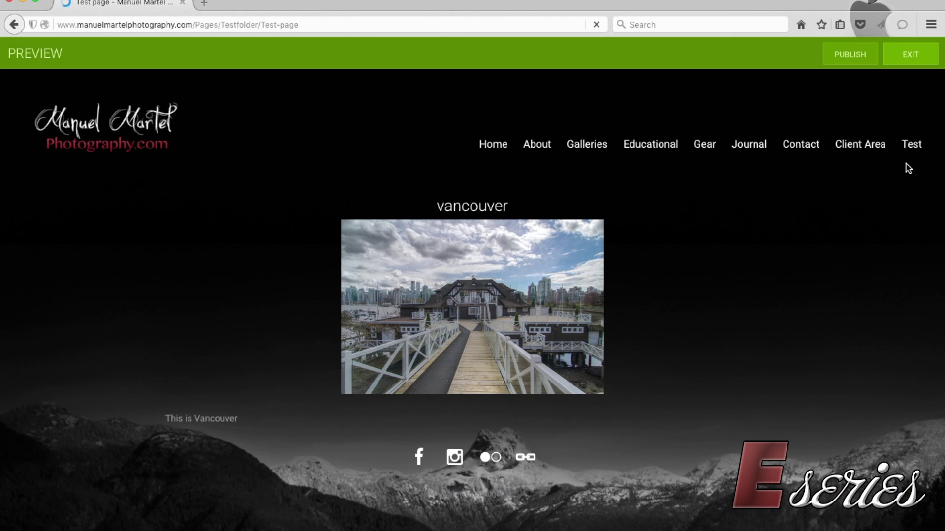
click(917, 56)
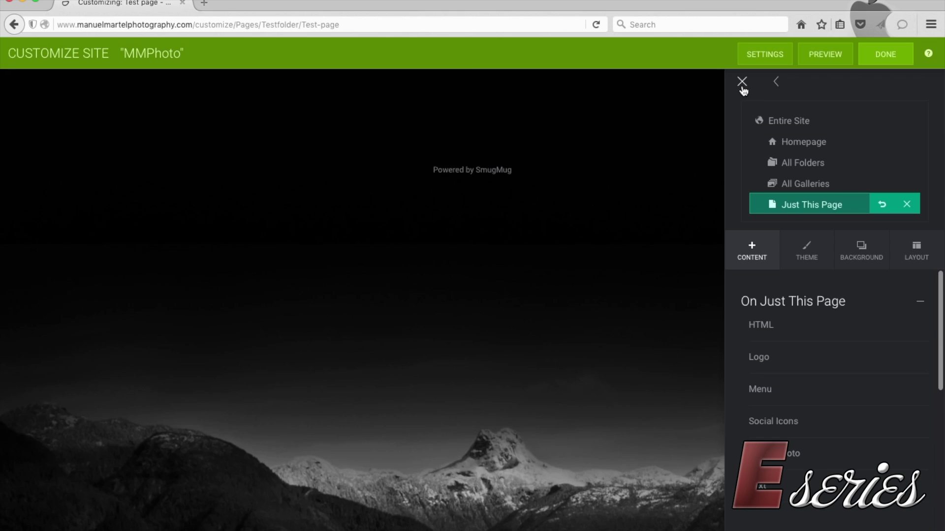
Close the side panel and save the site customization for later without publishing
click(743, 85)
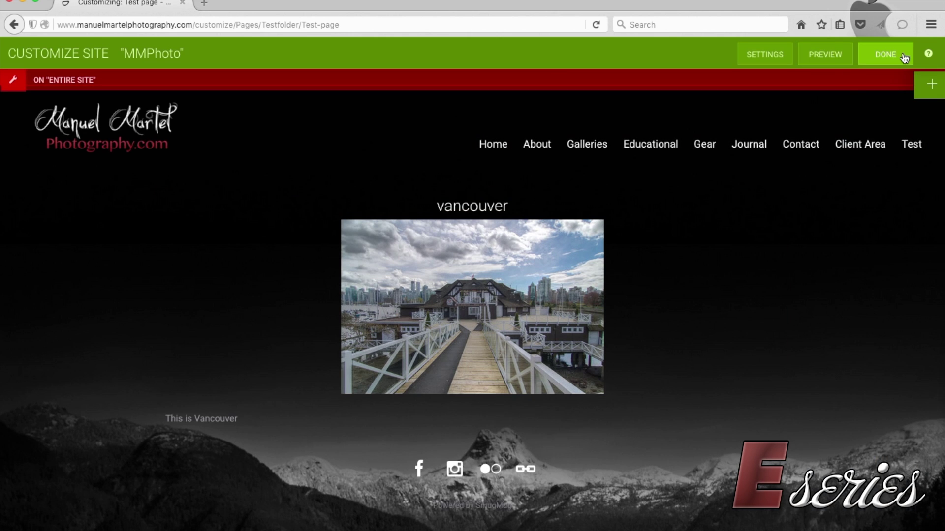
click(904, 56)
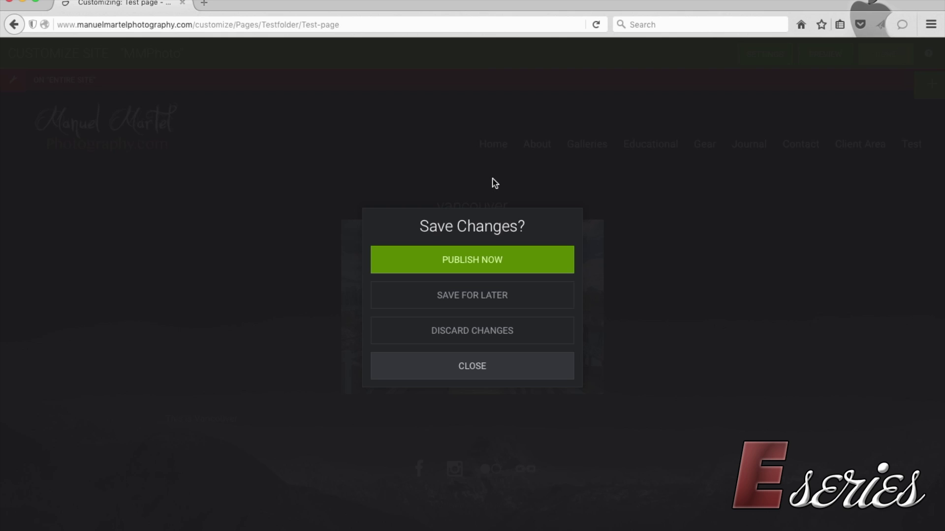
click(482, 295)
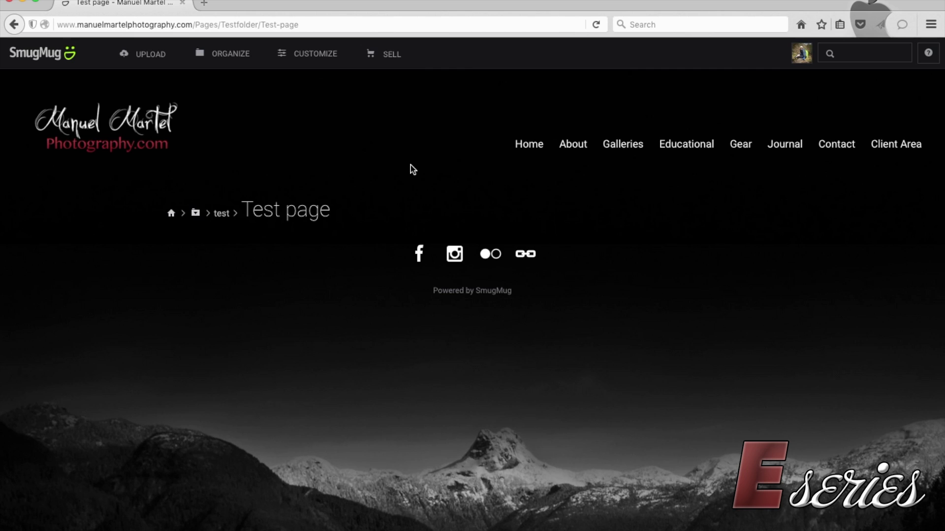
click(234, 58)
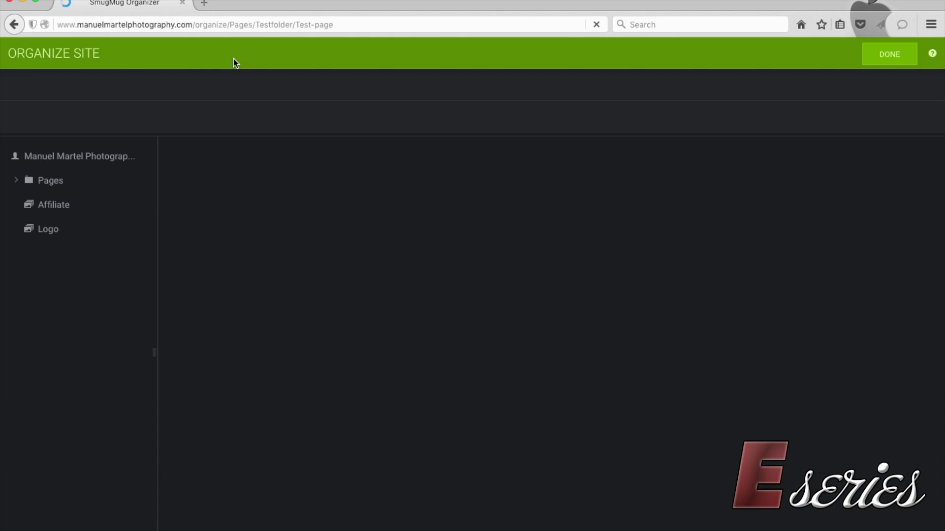
Delete the test folder under Pages forever, then finish organizing
click(15, 182)
click(15, 182)
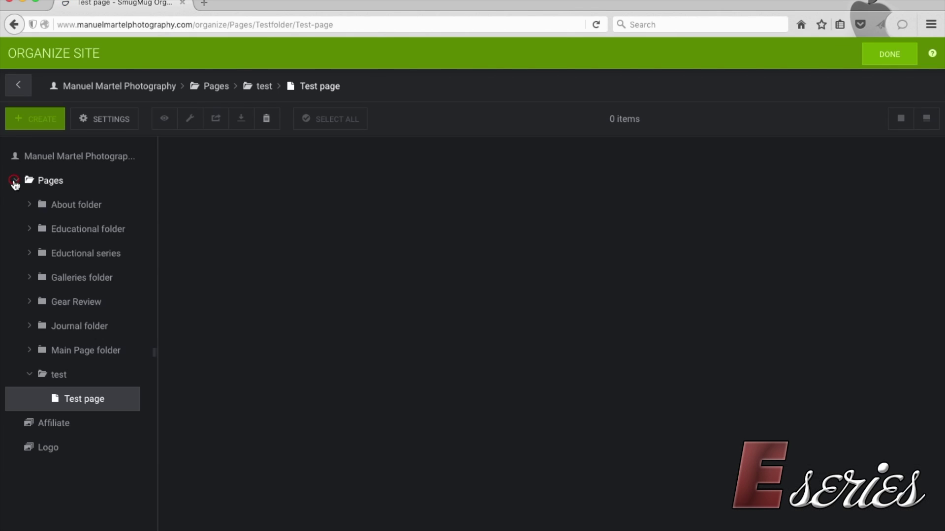
click(51, 379)
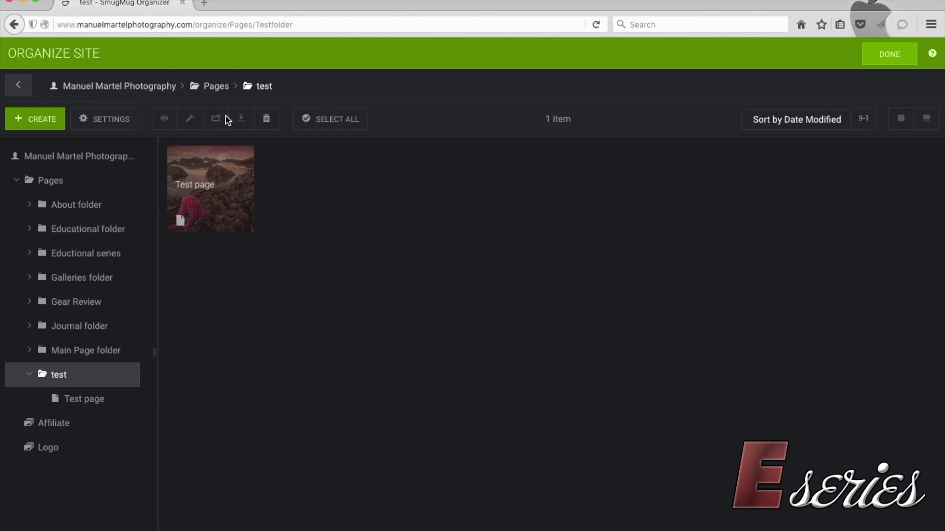
click(269, 120)
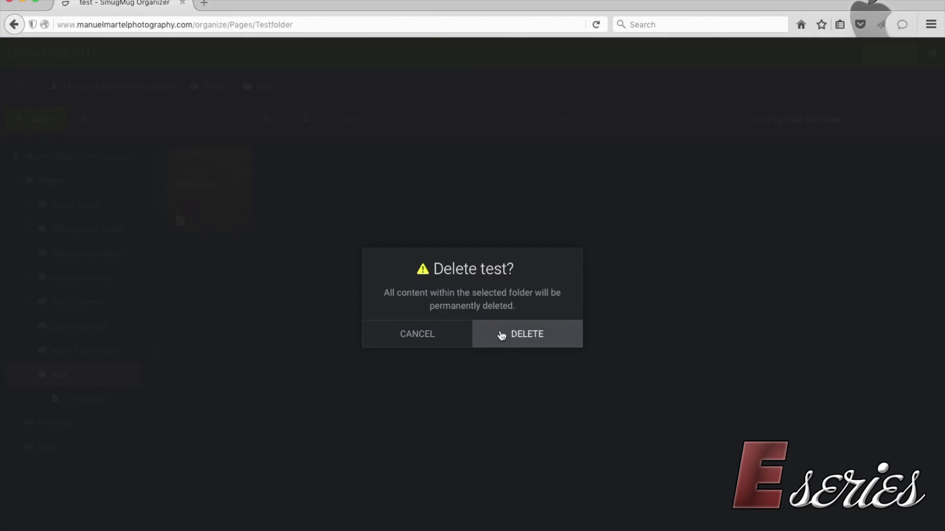
click(525, 336)
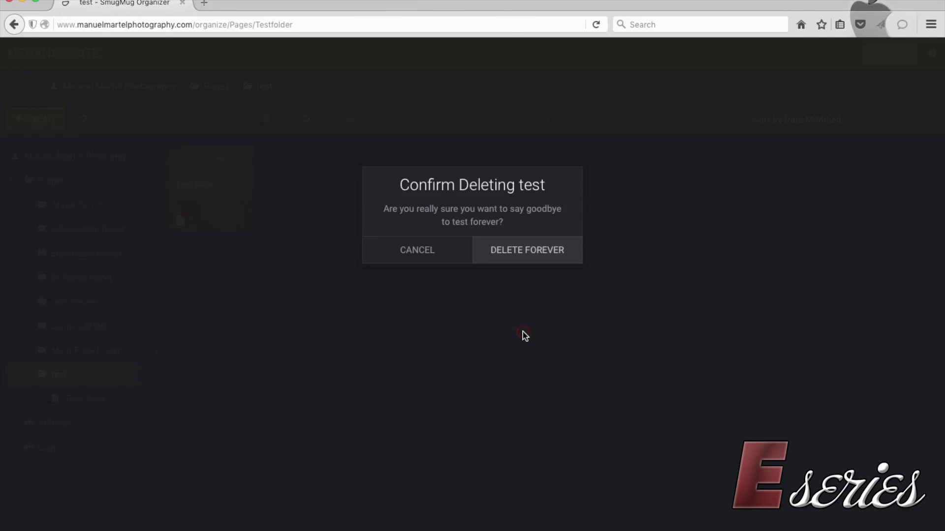
click(527, 255)
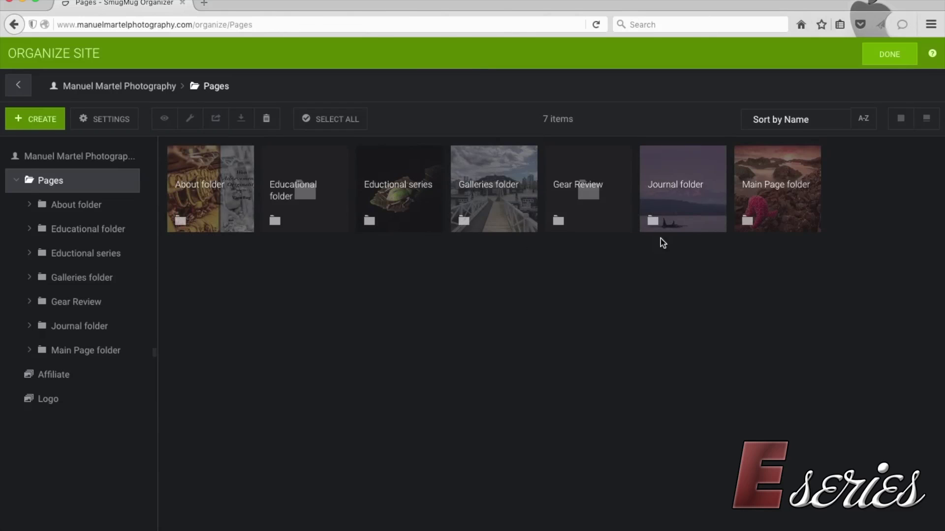
click(26, 178)
click(906, 57)
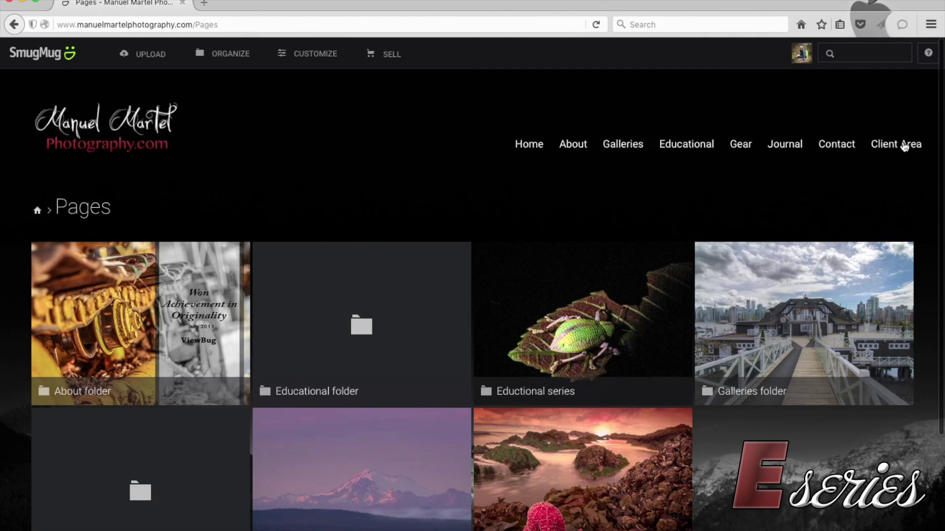
Go to the site's homepage via the Home menu link
click(534, 145)
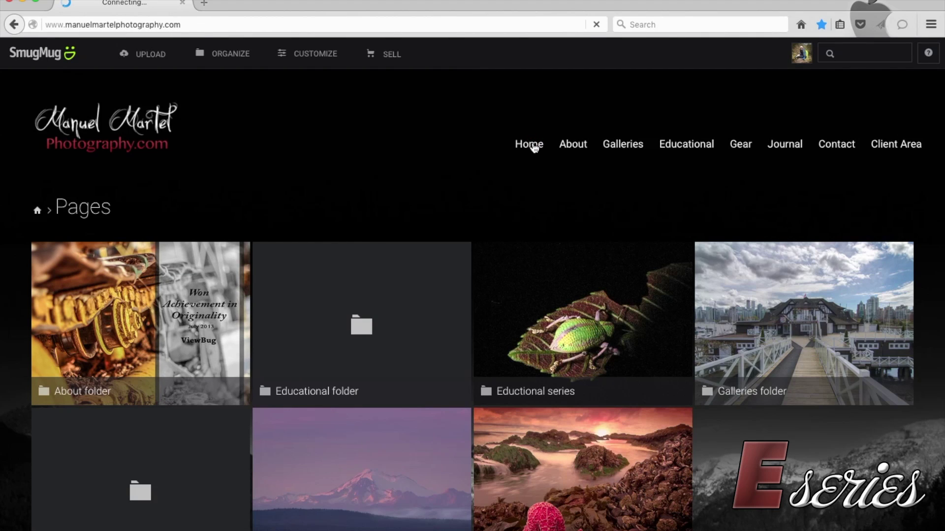